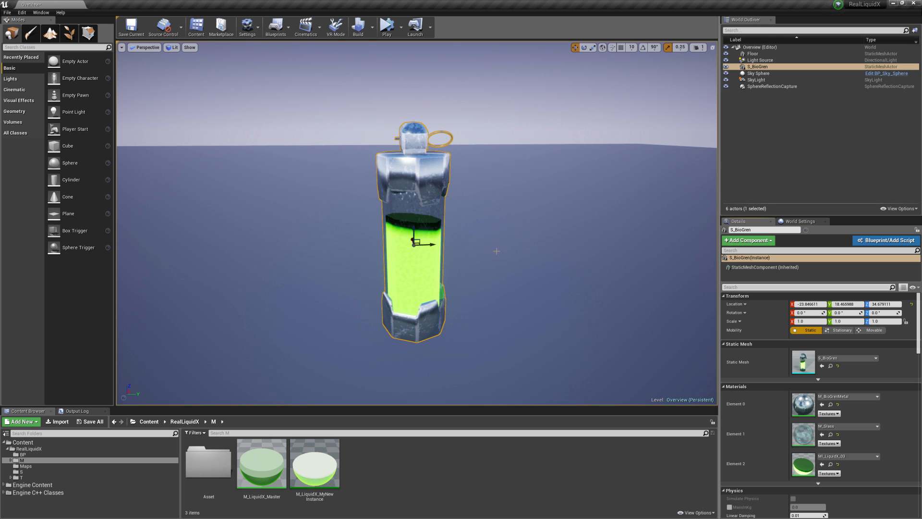
Show the contents of the M folder, check the actions available for M_LiquidX_Master, and select M_LiquidX_MyNewInstance.
{"action": "left_click", "coordinate": [497, 250]}
{"action": "mouse_move", "coordinate": [497, 249]}
{"action": "right_mouse_down"}
{"action": "mouse_move", "coordinate": [490, 279]}
{"action": "mouse_move", "coordinate": [503, 312]}
{"action": "mouse_move", "coordinate": [495, 240]}
{"action": "mouse_move", "coordinate": [508, 241]}
{"action": "mouse_move", "coordinate": [509, 192]}
{"action": "mouse_move", "coordinate": [509, 262]}
{"action": "right_mouse_up"}
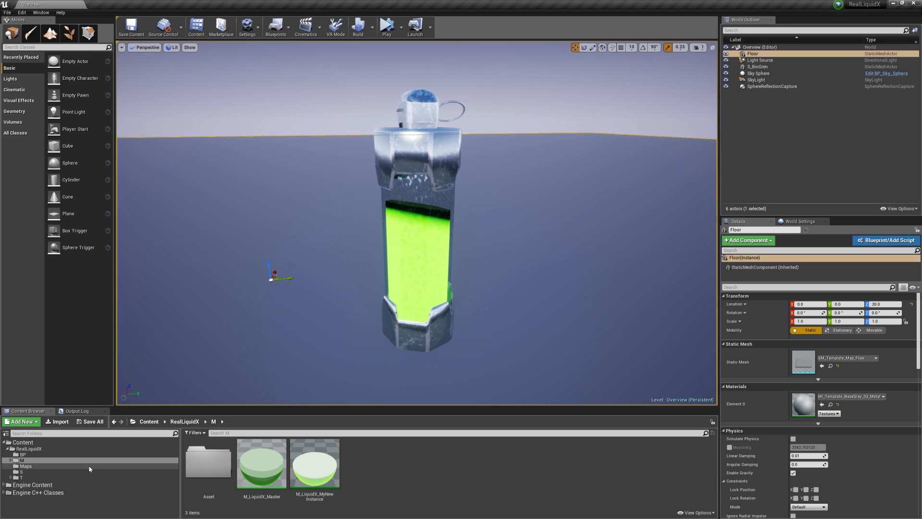
{"action": "left_click", "coordinate": [64, 460]}
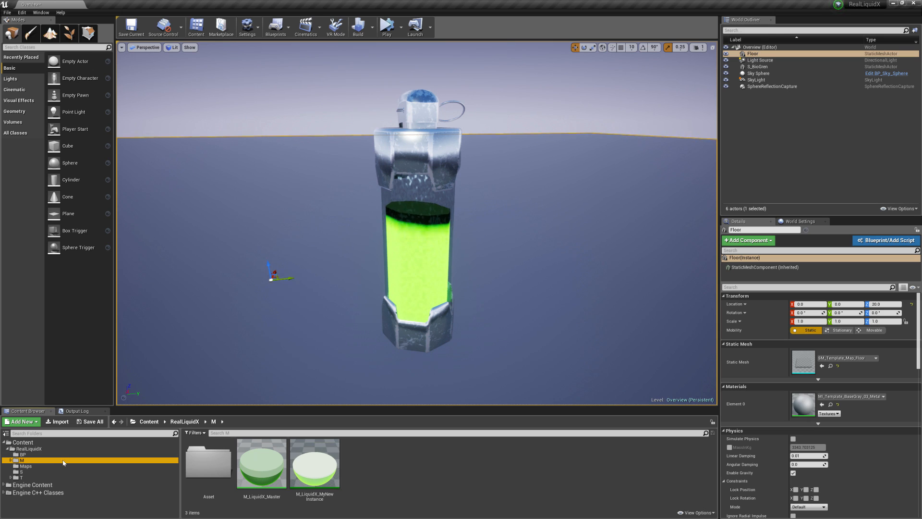
{"action": "right_click", "coordinate": [266, 472]}
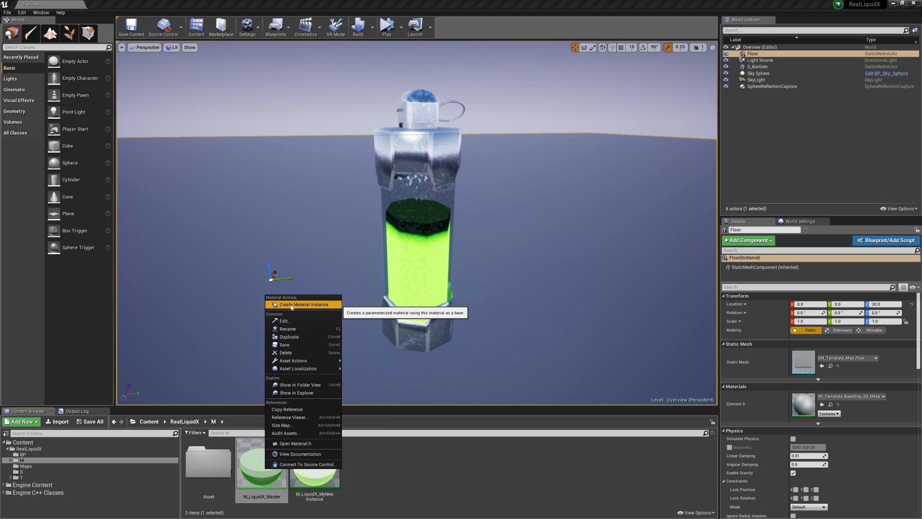
{"action": "left_click", "coordinate": [433, 482]}
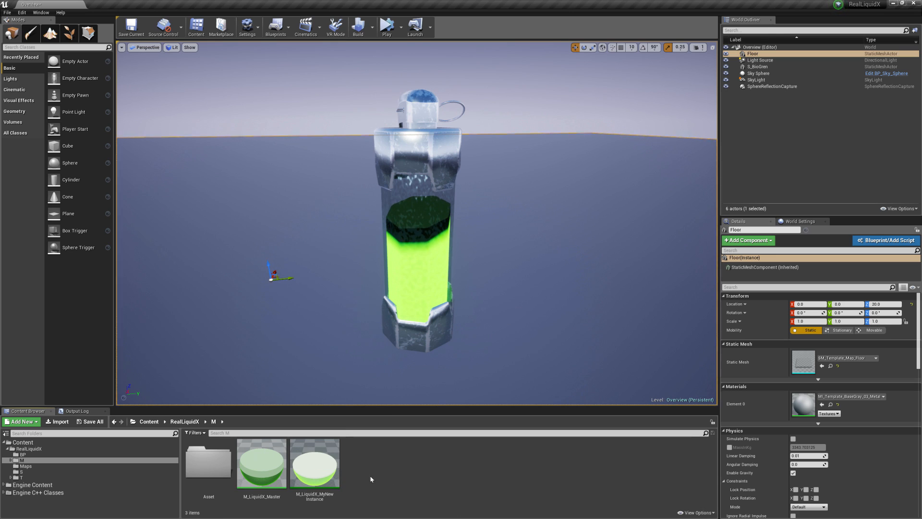
{"action": "left_click", "coordinate": [325, 459]}
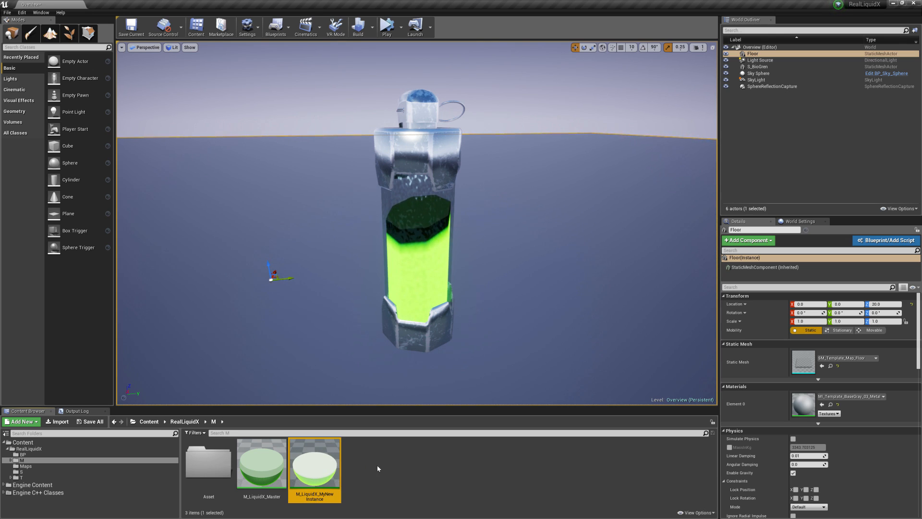
Open the S_Flask static mesh from the S folder in its own maximized editor window.
{"action": "left_click", "coordinate": [104, 471]}
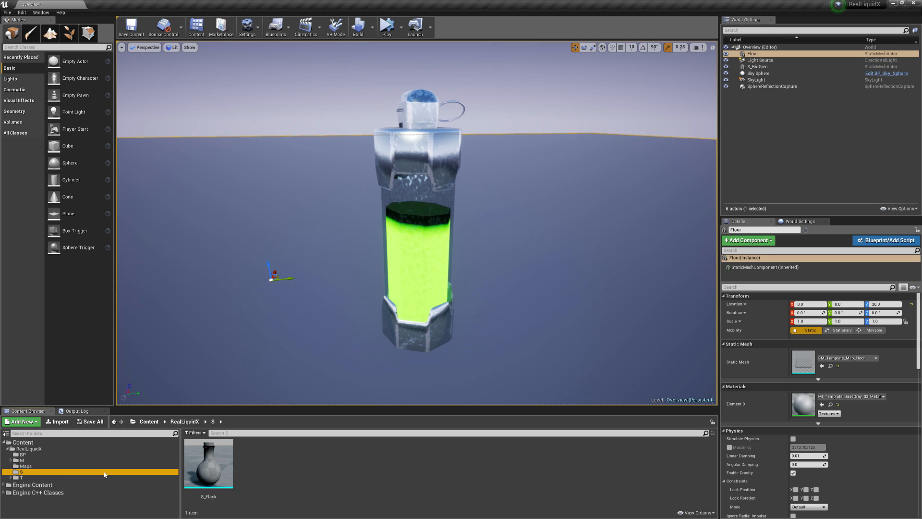
{"action": "double_click", "coordinate": [215, 463]}
{"action": "left_click_drag", "start_coordinate": [755, 126], "coordinate": [659, 0]}
{"action": "right_click_drag", "start_coordinate": [335, 310], "coordinate": [403, 329]}
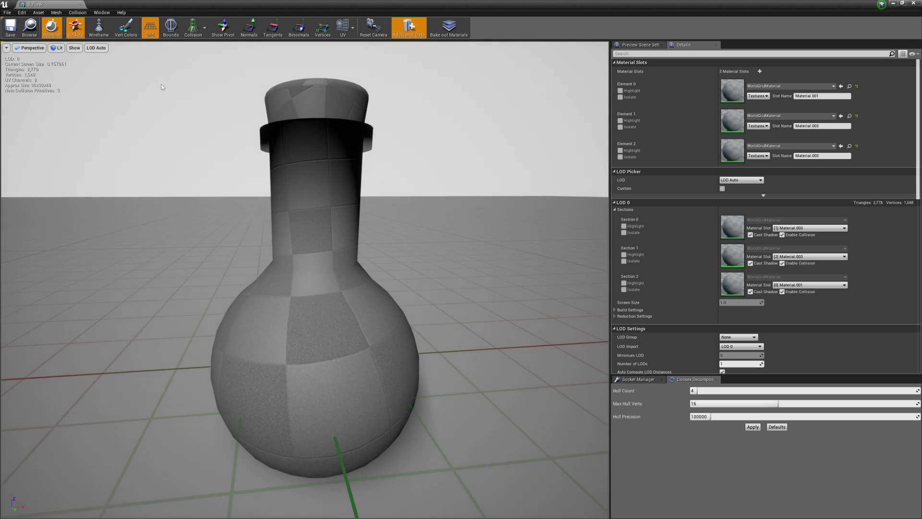
Examine the flask mesh's inner structure in Wireframe view and return to Lit view.
{"action": "left_click", "coordinate": [58, 49]}
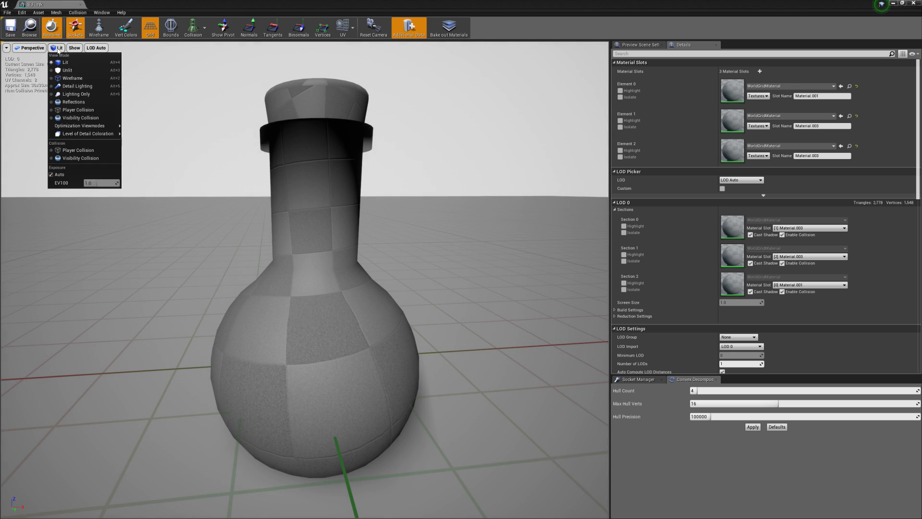
{"action": "left_click", "coordinate": [67, 78]}
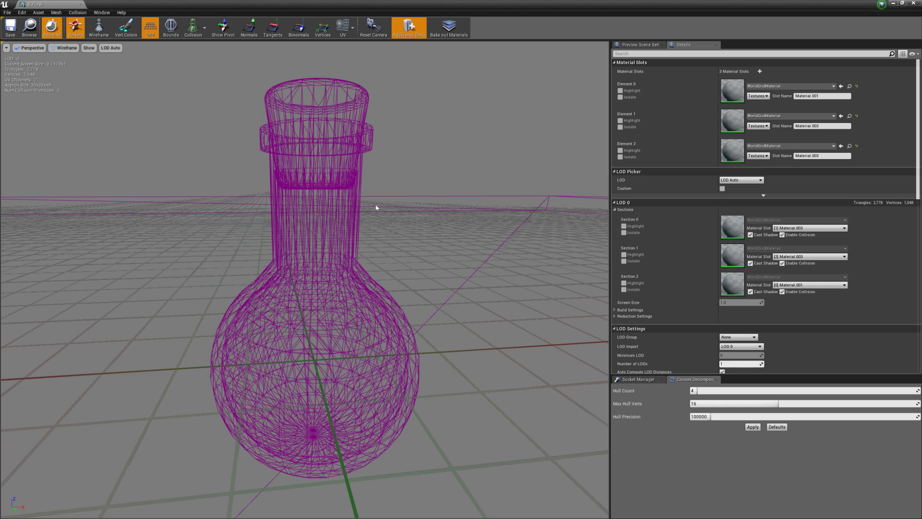
{"action": "left_click", "coordinate": [64, 48]}
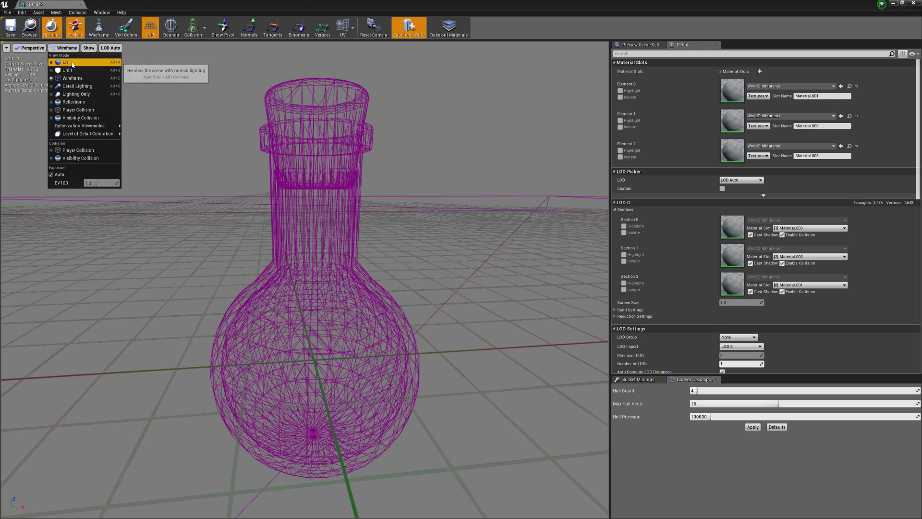
{"action": "left_click", "coordinate": [62, 61]}
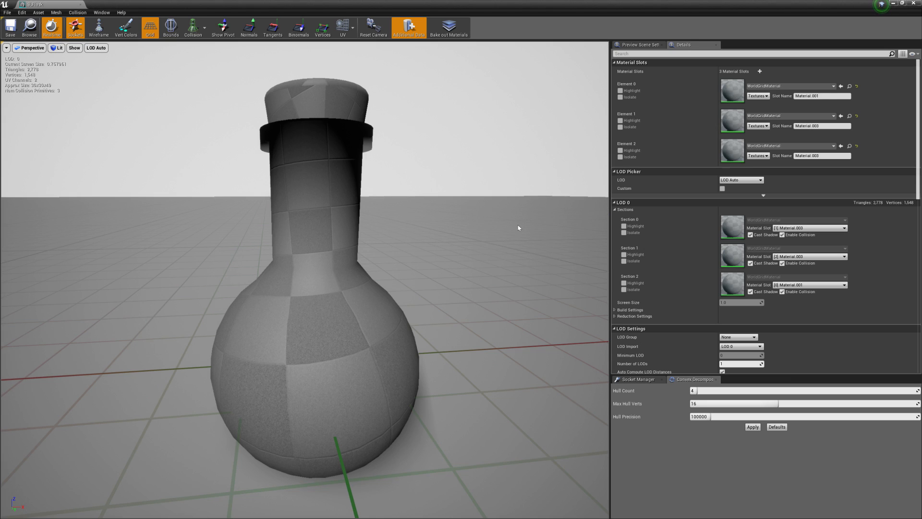
Assign the M_Glass material to the Element 0 slot of the flask mesh.
{"action": "left_click", "coordinate": [791, 87]}
{"action": "type", "text": "glass"}
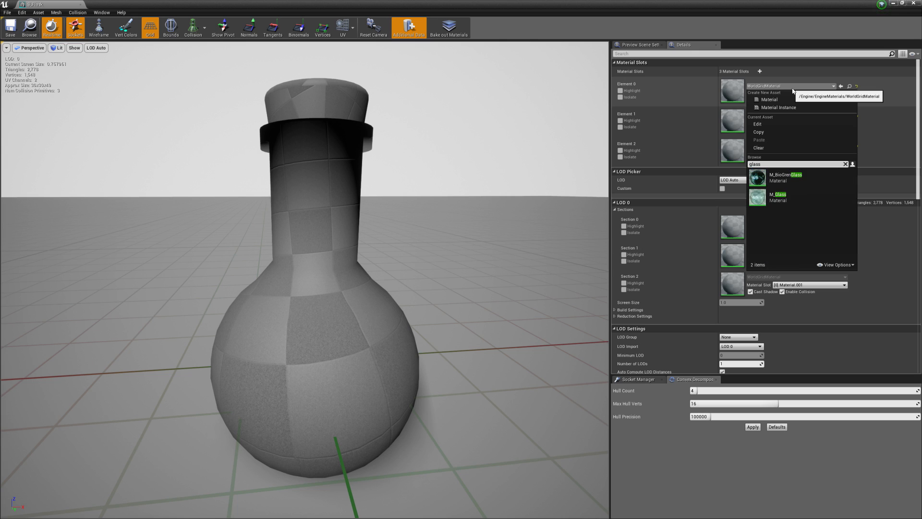
{"action": "left_click", "coordinate": [778, 195]}
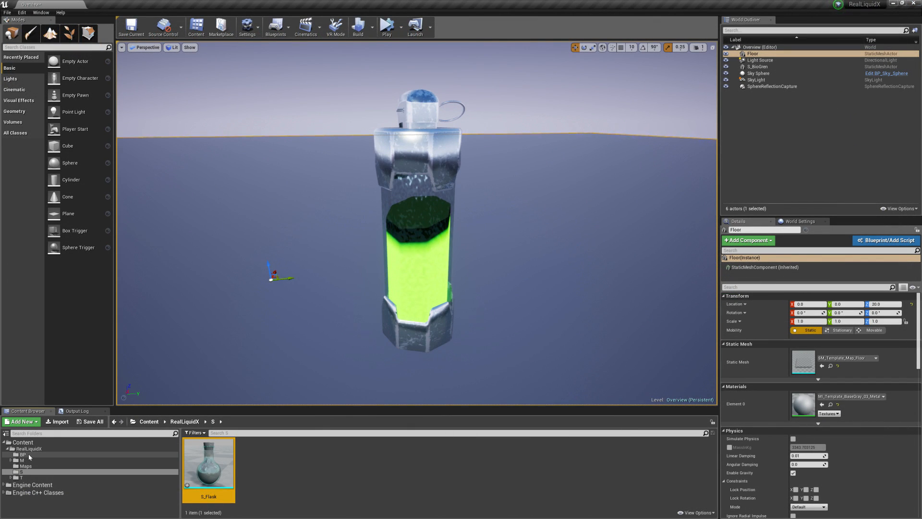
Replace the S_BioGren grenade in the level with the BP_LiquidXMotion blueprint from the BP folder.
{"action": "left_click", "coordinate": [427, 273]}
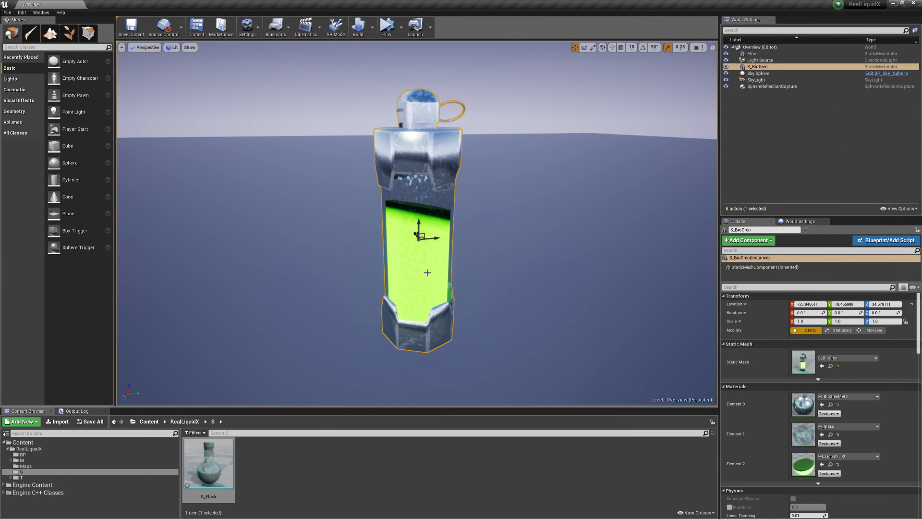
{"action": "key", "text": "Delete"}
{"action": "left_click", "coordinate": [77, 454]}
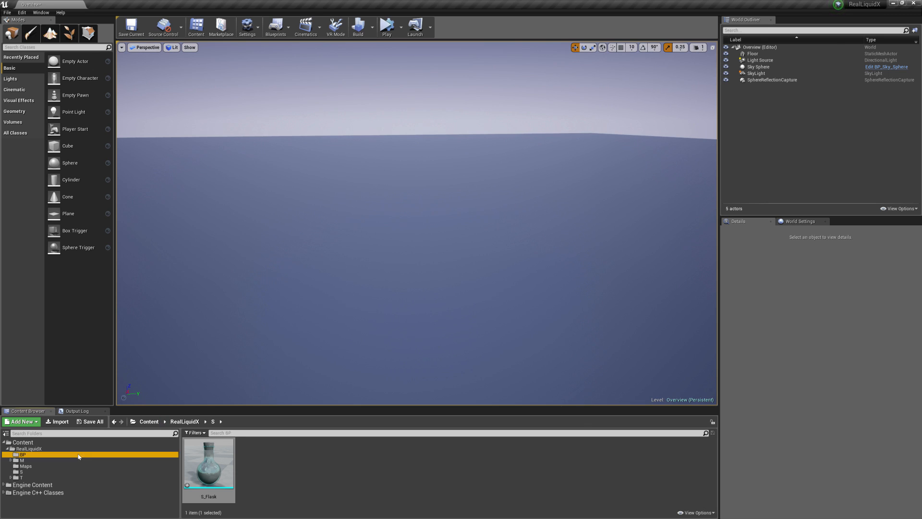
{"action": "left_click_drag", "start_coordinate": [209, 462], "coordinate": [425, 213]}
Raise the placed BP_LiquidXMotion flask above the floor to a Z location of about 33.5.
{"action": "scroll", "coordinate": [451, 219], "scroll_direction": "down", "scroll_amount": 5}
{"action": "right_click_drag", "start_coordinate": [452, 219], "coordinate": [454, 205]}
{"action": "key", "text": "w"}
{"action": "key", "text": "w"}
{"action": "key", "text": "s"}
{"action": "left_click_drag", "start_coordinate": [417, 246], "coordinate": [417, 224]}
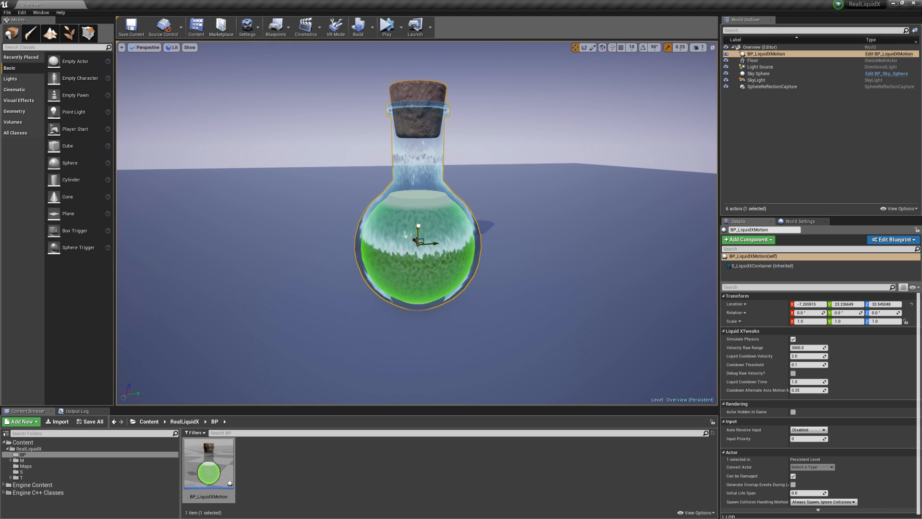
{"action": "right_click_drag", "start_coordinate": [423, 226], "coordinate": [419, 223]}
{"action": "key", "text": "s"}
{"action": "key", "text": "w"}
{"action": "mouse_move", "coordinate": [505, 205]}
{"action": "right_mouse_down"}
{"action": "mouse_move", "coordinate": [506, 197]}
{"action": "mouse_move", "coordinate": [505, 206]}
{"action": "right_mouse_up"}
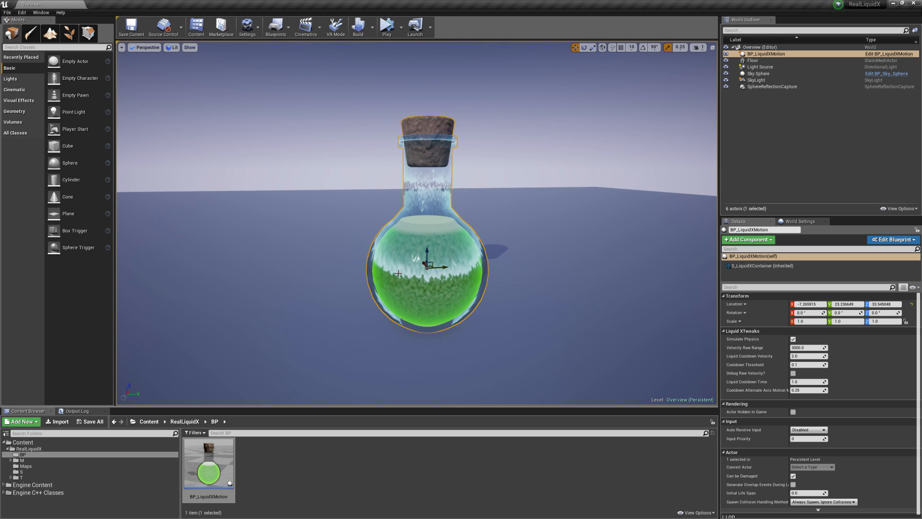
Open the BP_LiquidXMotion blueprint for editing and examine its Construction Script and Event Graph.
{"action": "left_click", "coordinate": [880, 55]}
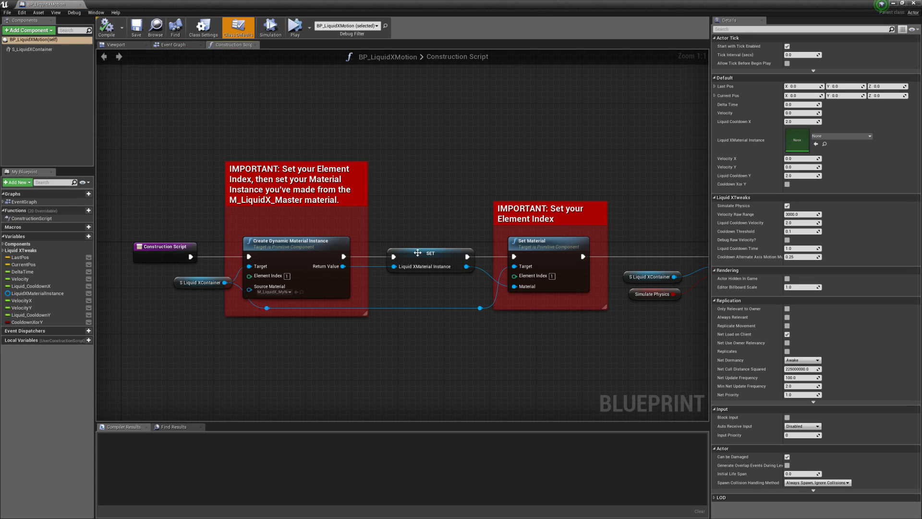
{"action": "scroll", "coordinate": [390, 199], "scroll_direction": "down", "scroll_amount": 1}
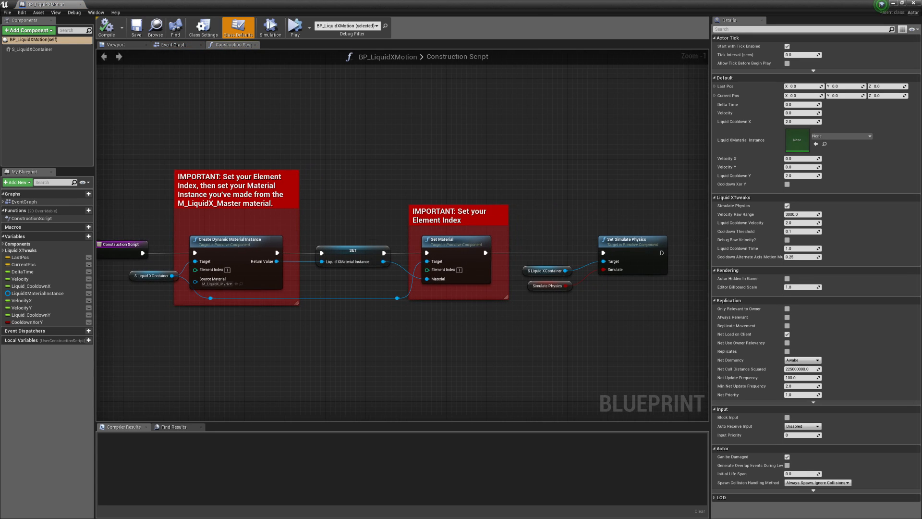
{"action": "left_click", "coordinate": [183, 45]}
{"action": "right_click_drag", "start_coordinate": [253, 219], "coordinate": [476, 317]}
{"action": "scroll", "coordinate": [382, 281], "scroll_direction": "up", "scroll_amount": 2}
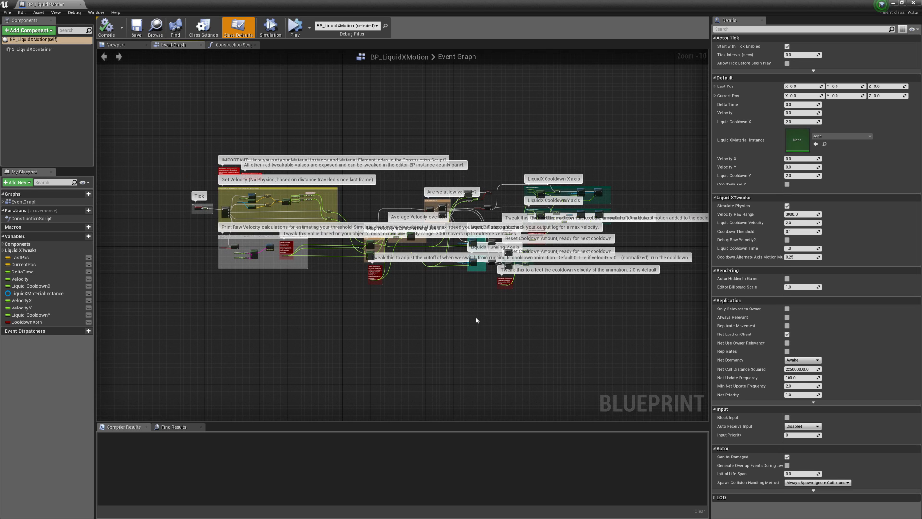
{"action": "left_click", "coordinate": [228, 46]}
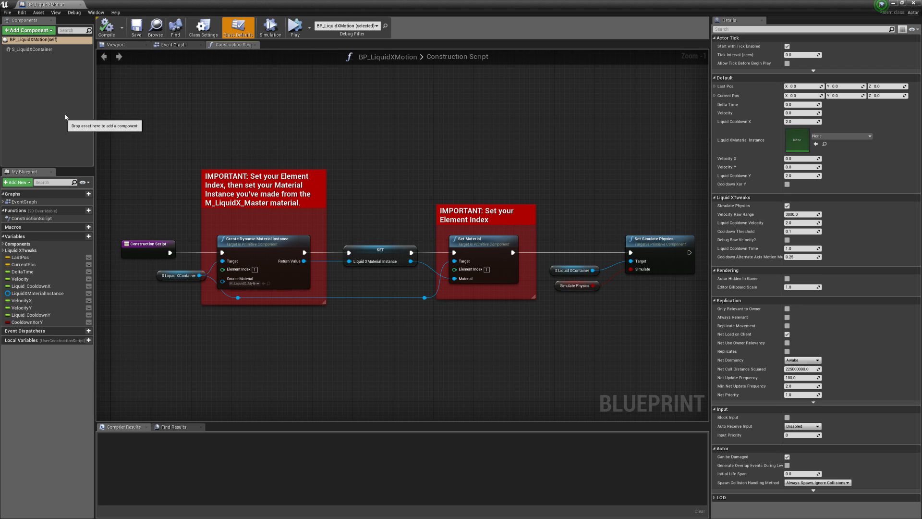
Review the static mesh and Element 1 material choices of the S_LiquidXContainer component, and close the blueprint editor.
{"action": "left_click", "coordinate": [26, 50]}
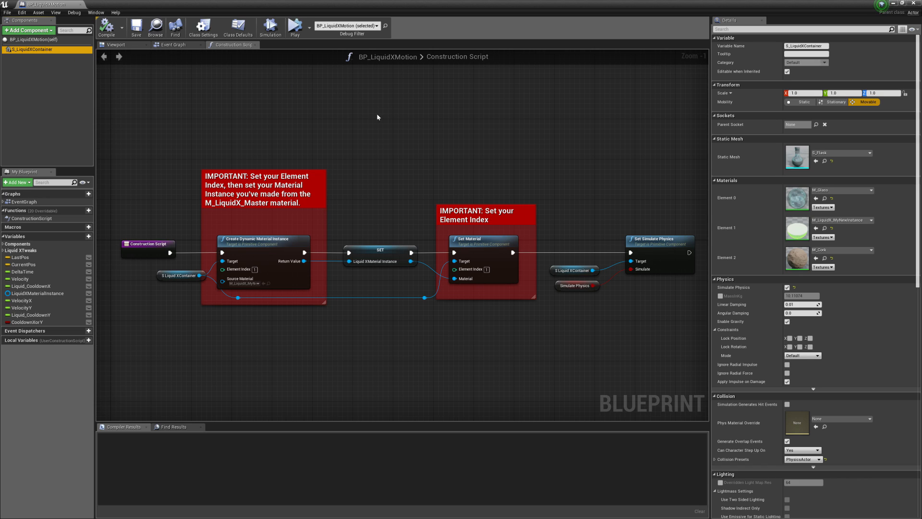
{"action": "left_click", "coordinate": [840, 153]}
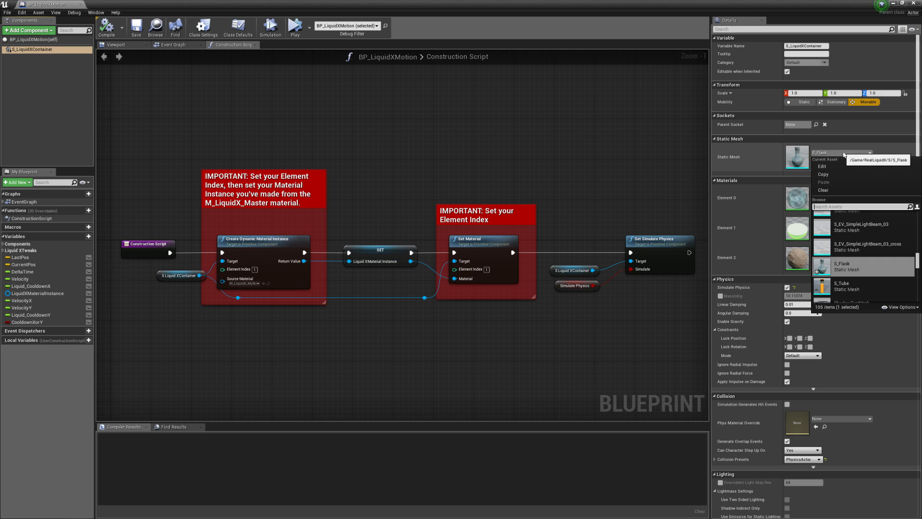
{"action": "left_click", "coordinate": [742, 162]}
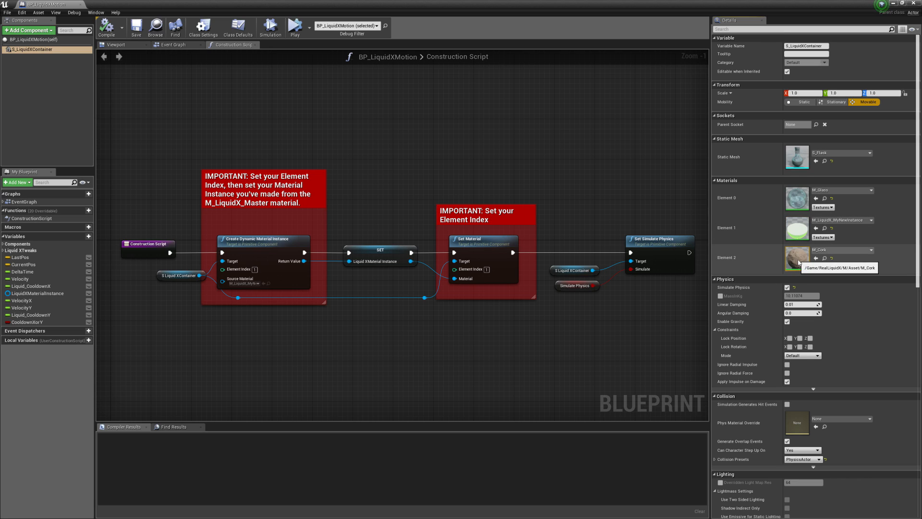
{"action": "left_click", "coordinate": [835, 221]}
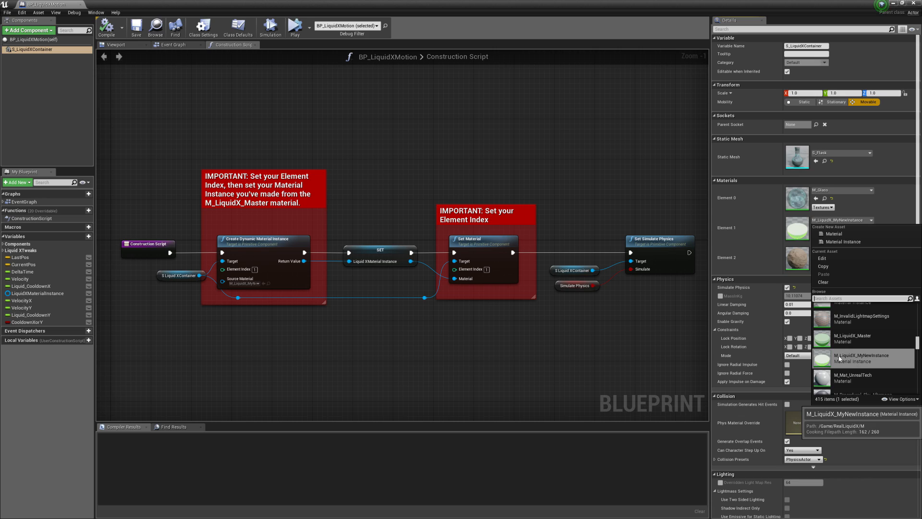
{"action": "left_click", "coordinate": [726, 231]}
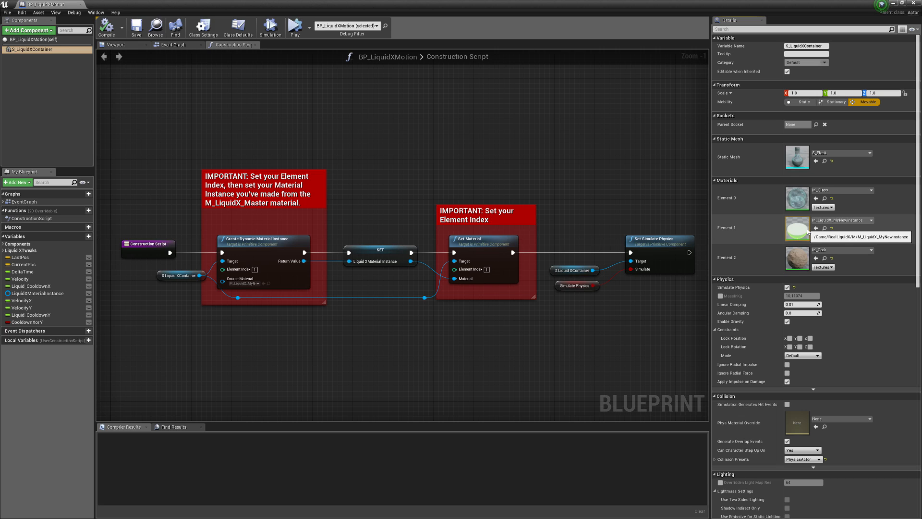
{"action": "left_click", "coordinate": [914, 4]}
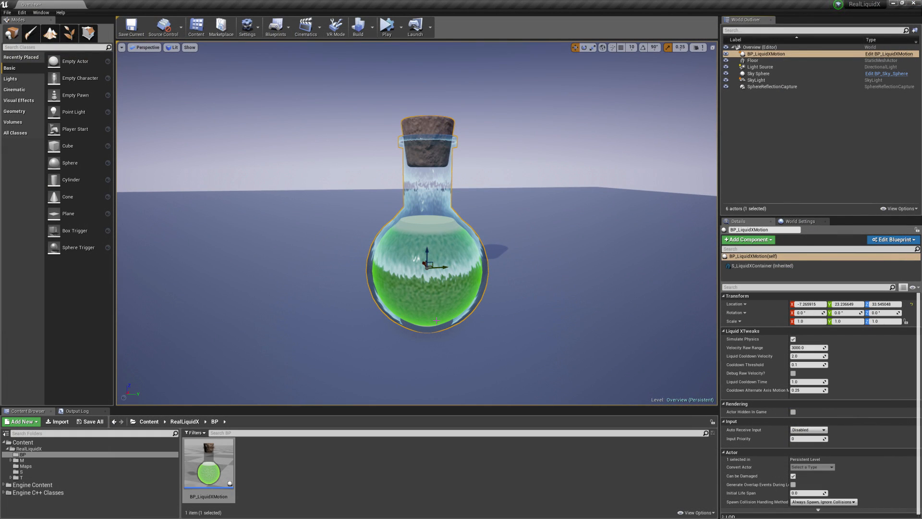
Open the M_LiquidX_MyNewInstance material instance from the M folder and arrange its window beside the flask in the level.
{"action": "right_click_drag", "start_coordinate": [441, 320], "coordinate": [511, 302]}
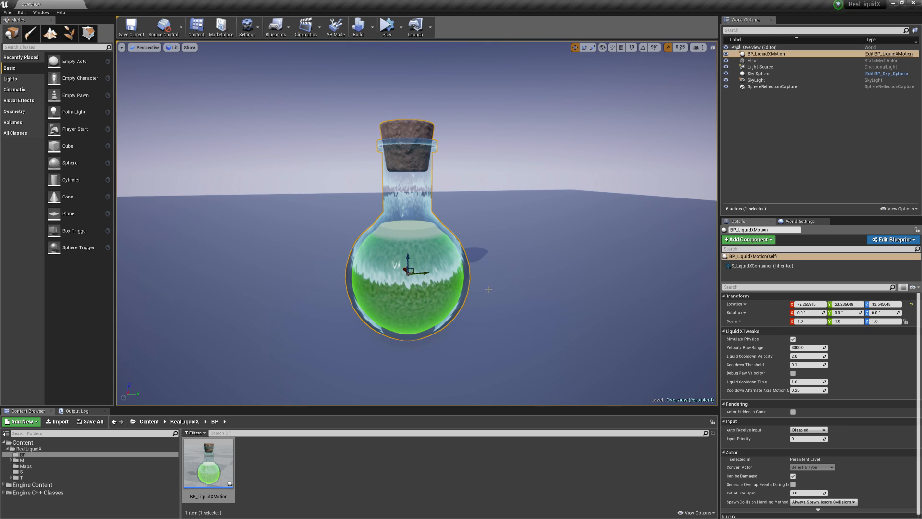
{"action": "right_click_drag", "start_coordinate": [501, 298], "coordinate": [491, 279]}
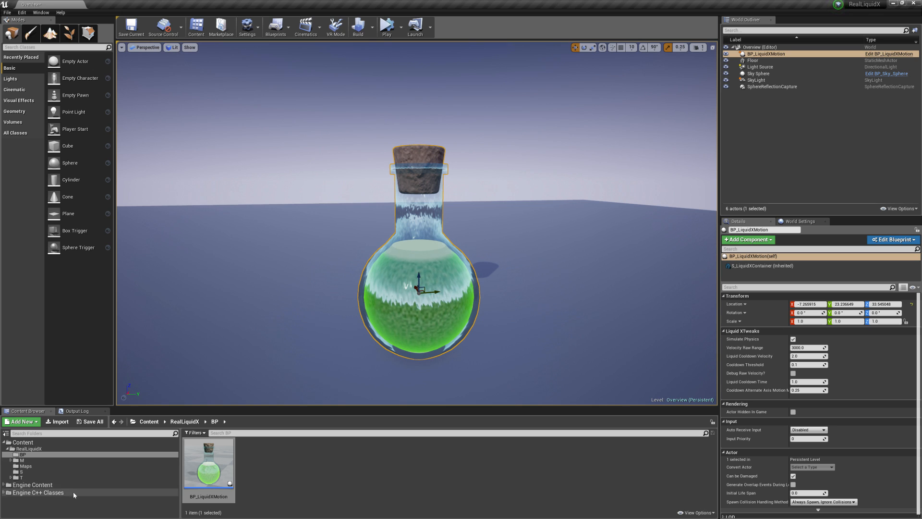
{"action": "left_click", "coordinate": [26, 460]}
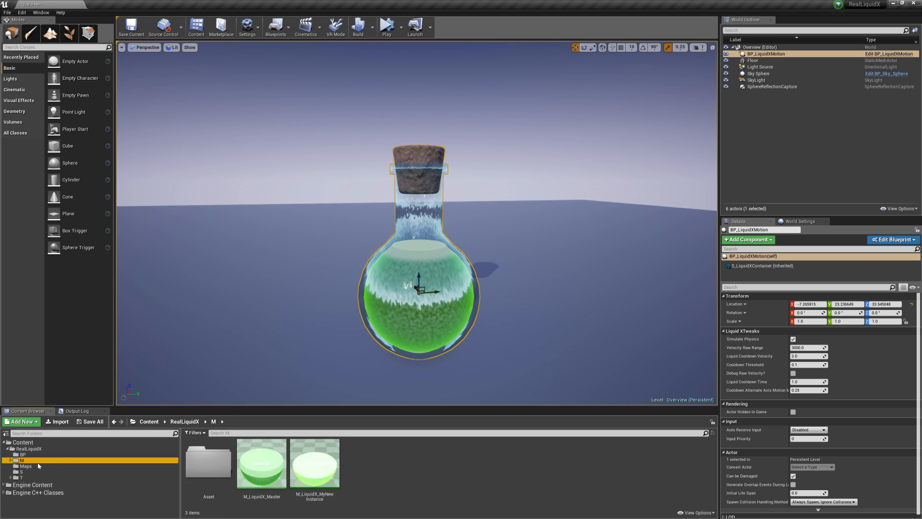
{"action": "double_click", "coordinate": [312, 466]}
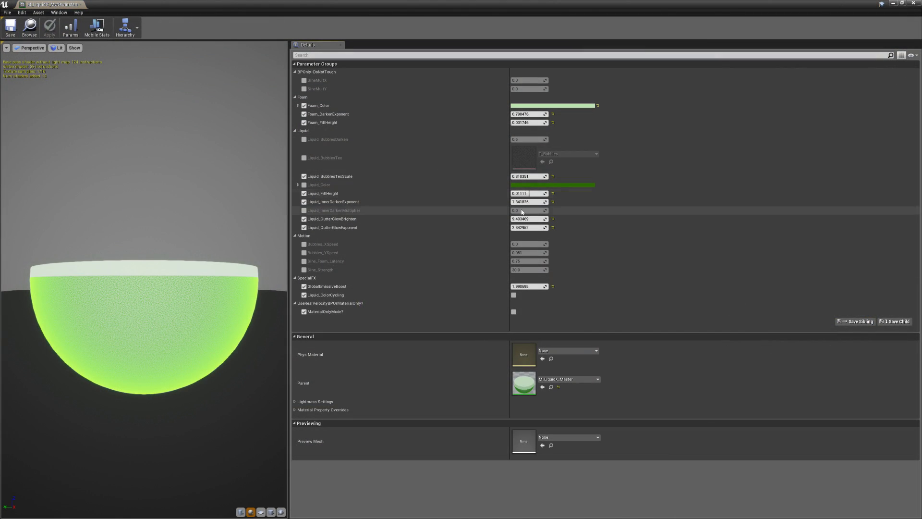
{"action": "left_click_drag", "start_coordinate": [449, 5], "coordinate": [712, 1]}
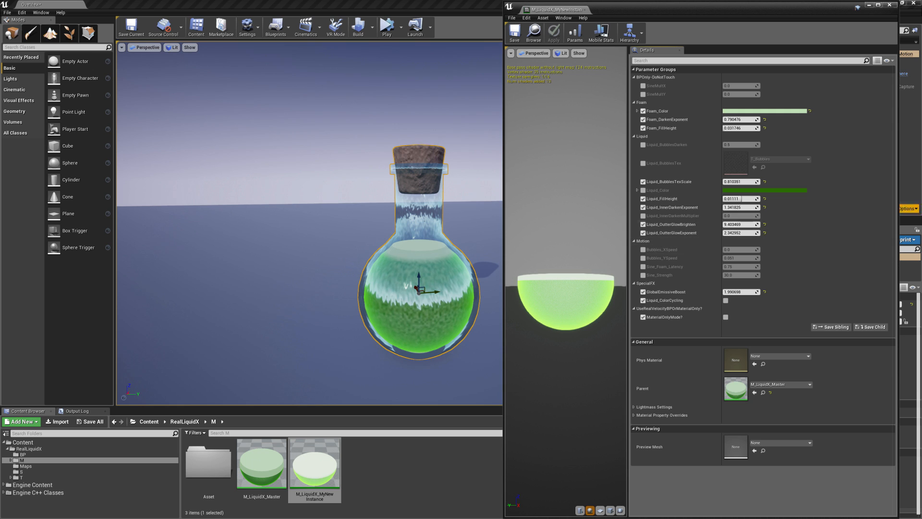
{"action": "left_click_drag", "start_coordinate": [896, 215], "coordinate": [917, 218]}
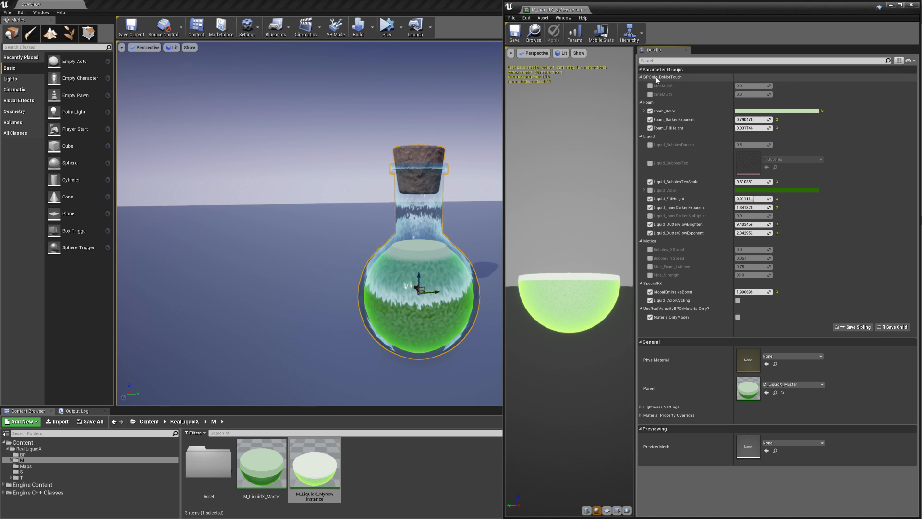
Collapse the BPOnly-DoNotTouch parameter group and enable MaterialOnlyMode for the liquid material instance.
{"action": "left_click", "coordinate": [641, 78]}
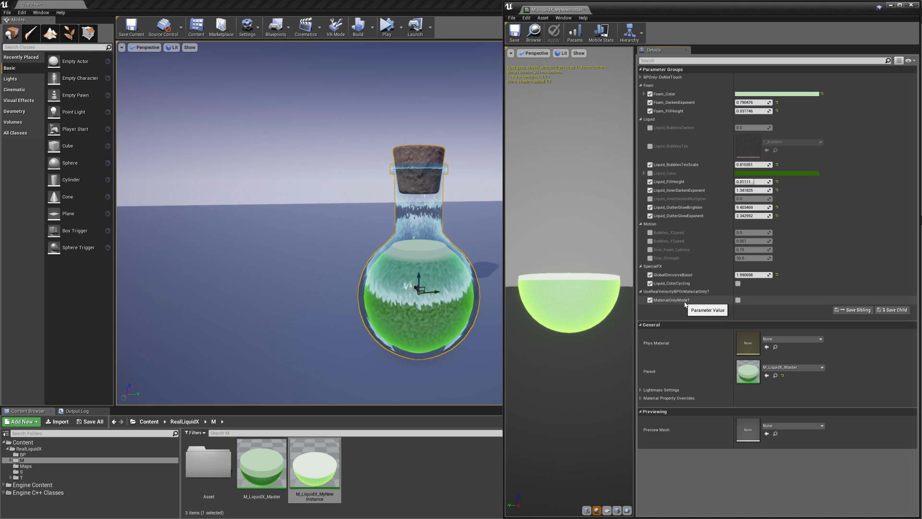
{"action": "left_click", "coordinate": [738, 300]}
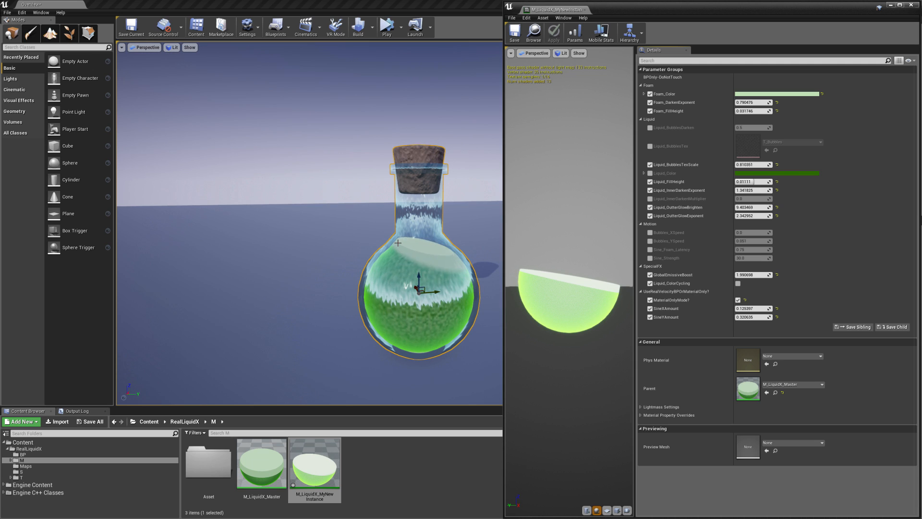
Set SineXAmount to about 0.271 and SineYAmount to about 0.537 for the liquid's material-only motion.
{"action": "right_click_drag", "start_coordinate": [464, 277], "coordinate": [489, 316]}
{"action": "key", "text": "w"}
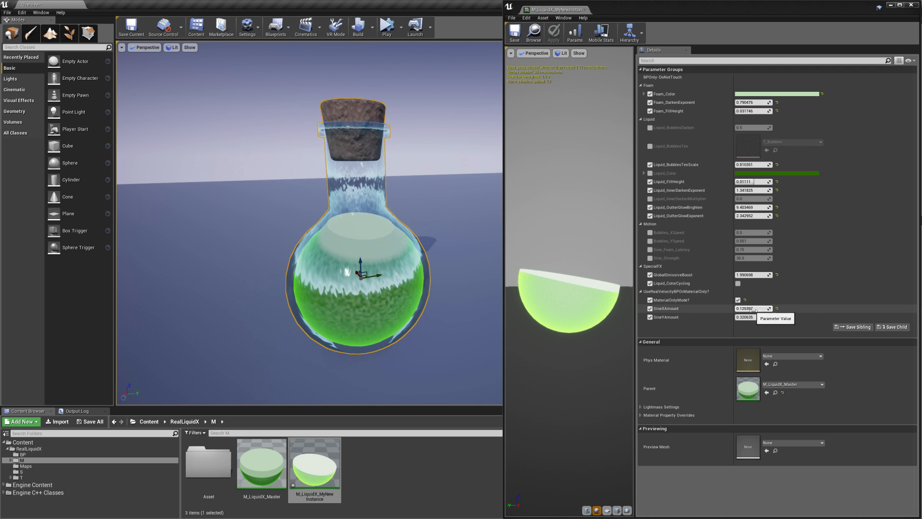
{"action": "left_click_drag", "start_coordinate": [754, 318], "coordinate": [773, 309]}
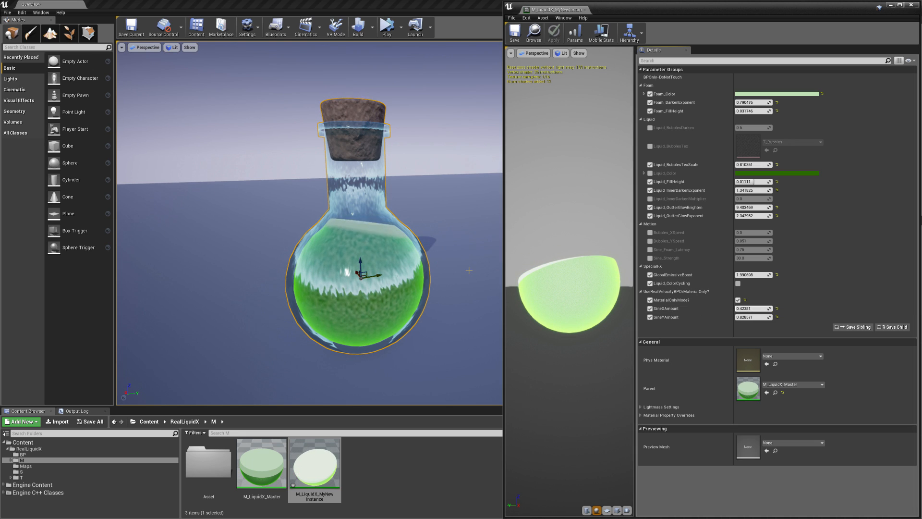
{"action": "mouse_move", "coordinate": [753, 308]}
{"action": "left_mouse_down"}
{"action": "mouse_move", "coordinate": [744, 308]}
{"action": "mouse_move", "coordinate": [754, 317]}
{"action": "left_mouse_up"}
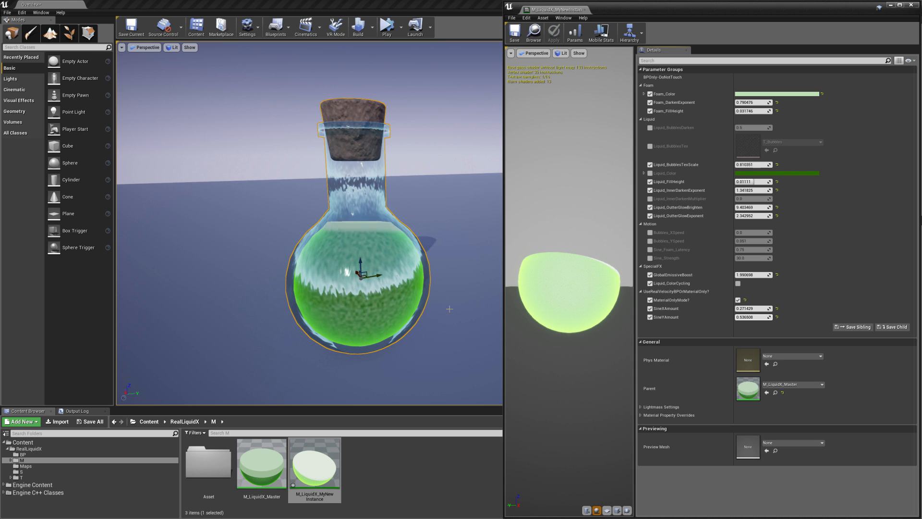
{"action": "right_click_drag", "start_coordinate": [410, 304], "coordinate": [439, 315]}
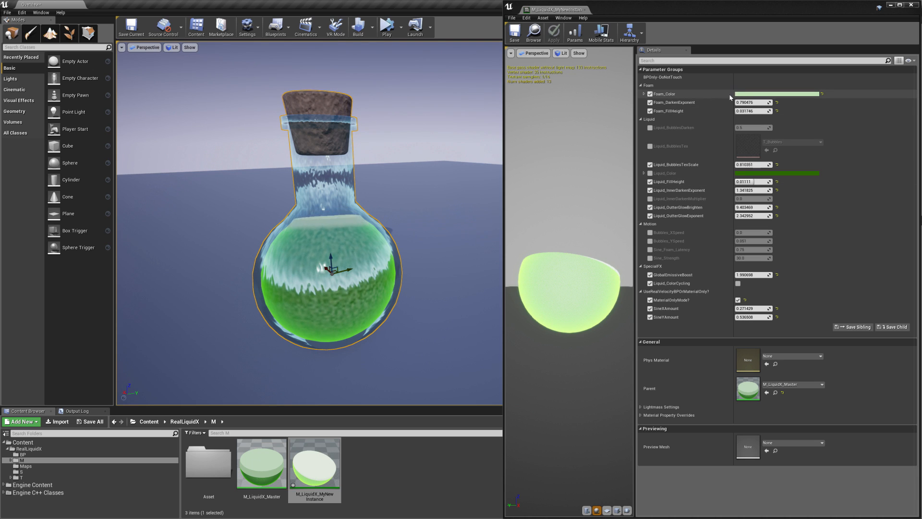
Try a slightly bluish green for Foam_Color in the color picker.
{"action": "left_click", "coordinate": [754, 95]}
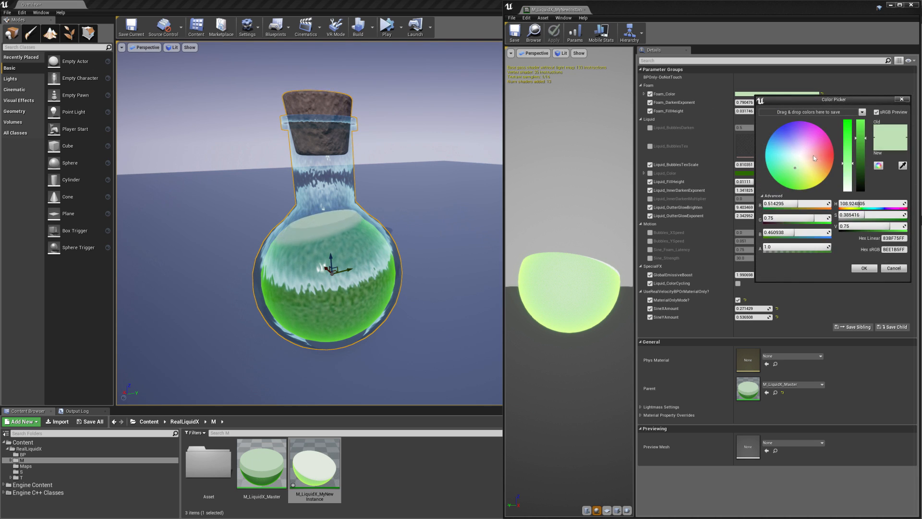
{"action": "left_click", "coordinate": [796, 141]}
{"action": "left_click_drag", "start_coordinate": [795, 137], "coordinate": [791, 162]}
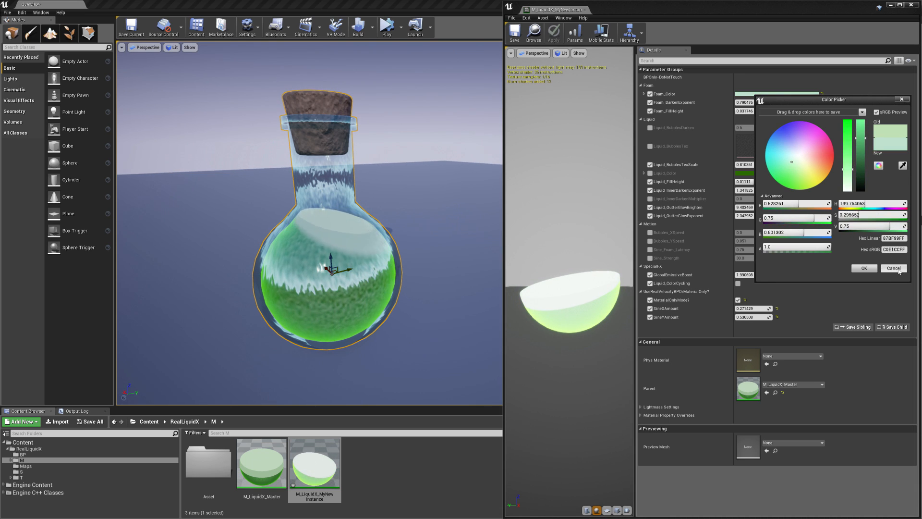
{"action": "left_click", "coordinate": [864, 268]}
Set Foam_DarkenExponent to about 0.714 and Foam_FillHeight to about 0.127.
{"action": "mouse_move", "coordinate": [750, 103]}
{"action": "left_mouse_down"}
{"action": "mouse_move", "coordinate": [773, 102]}
{"action": "mouse_move", "coordinate": [734, 103]}
{"action": "left_mouse_up"}
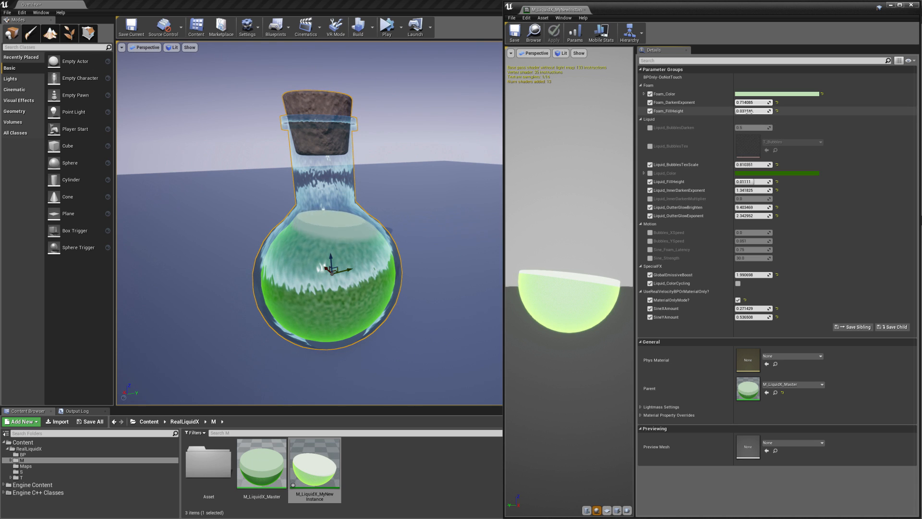
{"action": "left_click_drag", "start_coordinate": [743, 111], "coordinate": [754, 112]}
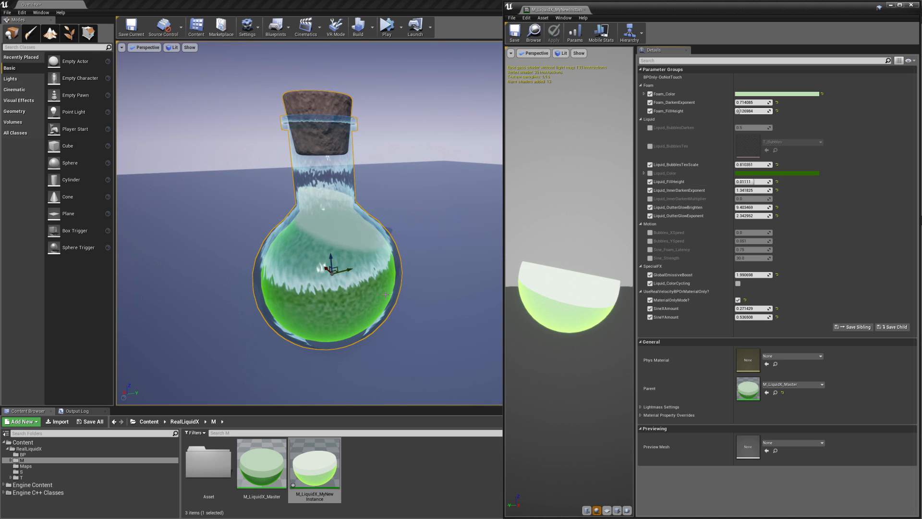
Reduce Liquid_BubblesTexScale to about 0.487 and inspect the bubble pattern in the flask.
{"action": "left_click_drag", "start_coordinate": [758, 167], "coordinate": [762, 167]}
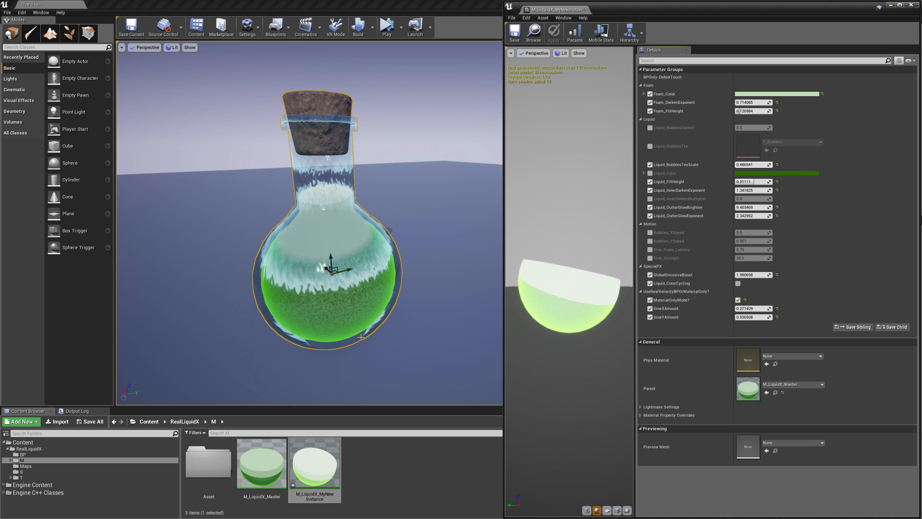
{"action": "right_click_drag", "start_coordinate": [390, 327], "coordinate": [442, 299]}
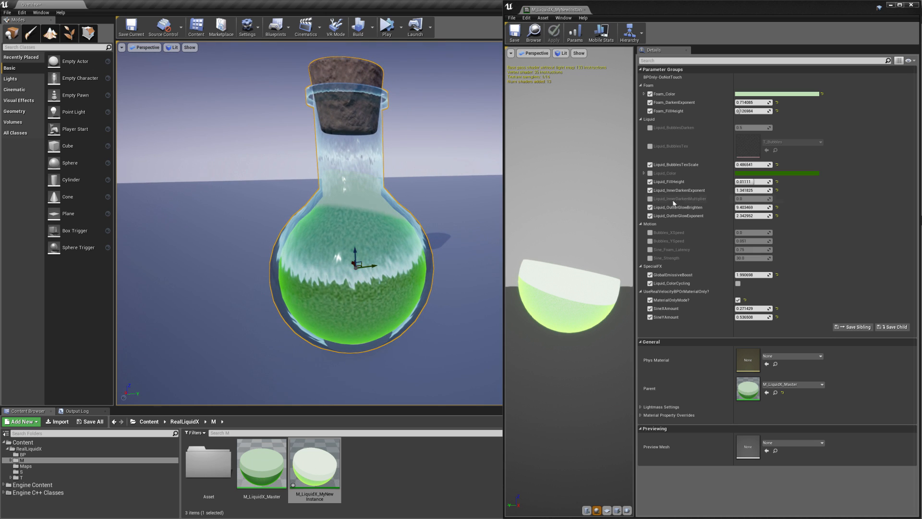
Set Liquid_FillHeight to about -0.027 and reduce Foam_FillHeight to about 0.057.
{"action": "left_click_drag", "start_coordinate": [736, 182], "coordinate": [755, 181]}
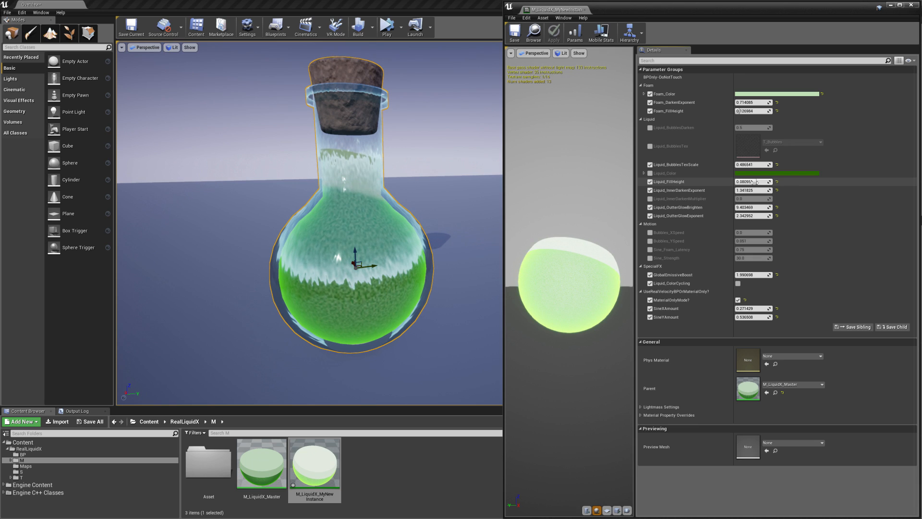
{"action": "left_click_drag", "start_coordinate": [755, 181], "coordinate": [750, 181]}
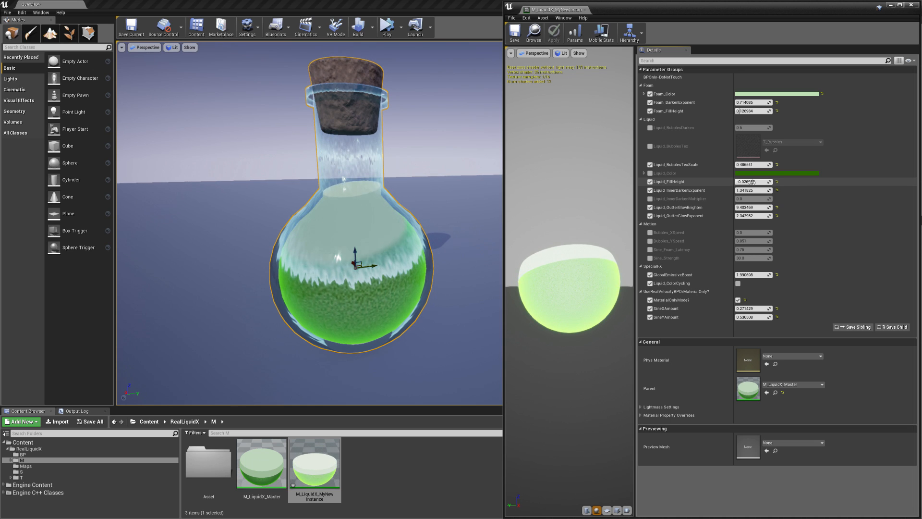
{"action": "left_click_drag", "start_coordinate": [754, 111], "coordinate": [735, 111]}
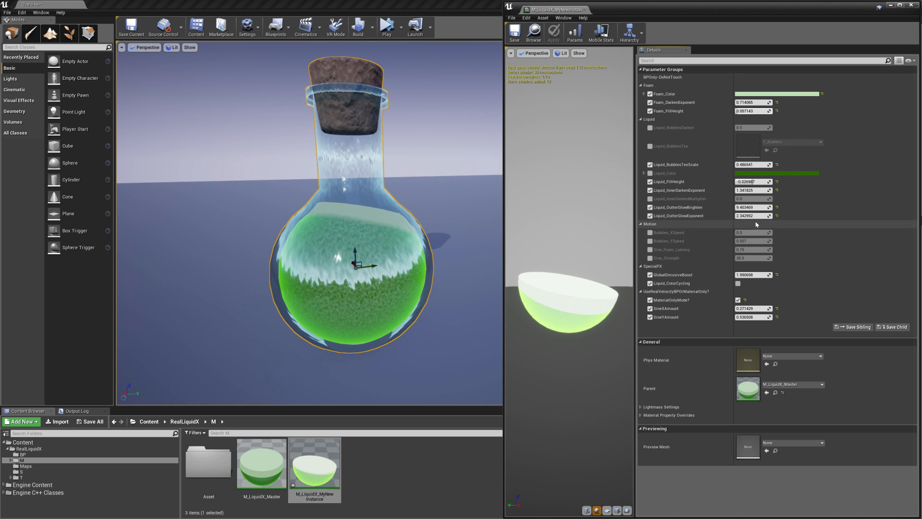
Set Liquid_OutterGlowExponent to about 2.697 and GlobalEmissiveBoost to about 4.7.
{"action": "left_click_drag", "start_coordinate": [742, 216], "coordinate": [754, 216]}
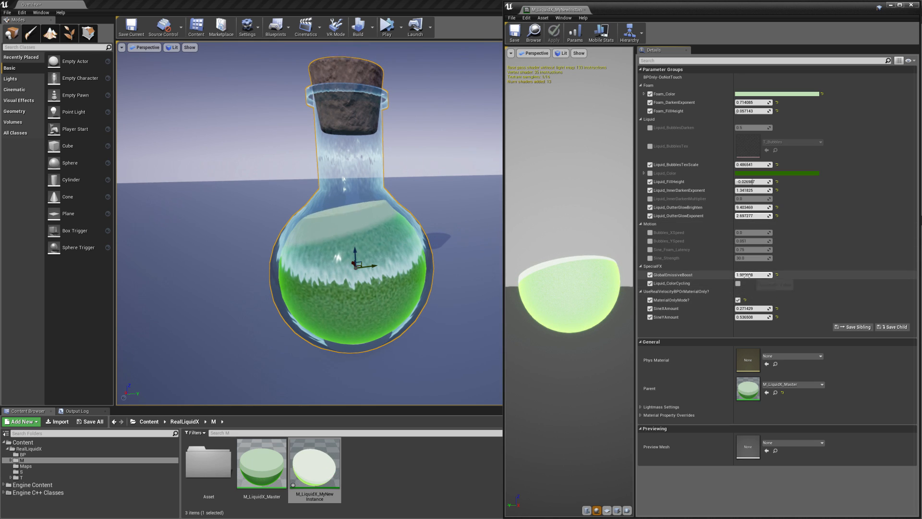
{"action": "left_click_drag", "start_coordinate": [749, 275], "coordinate": [768, 274]}
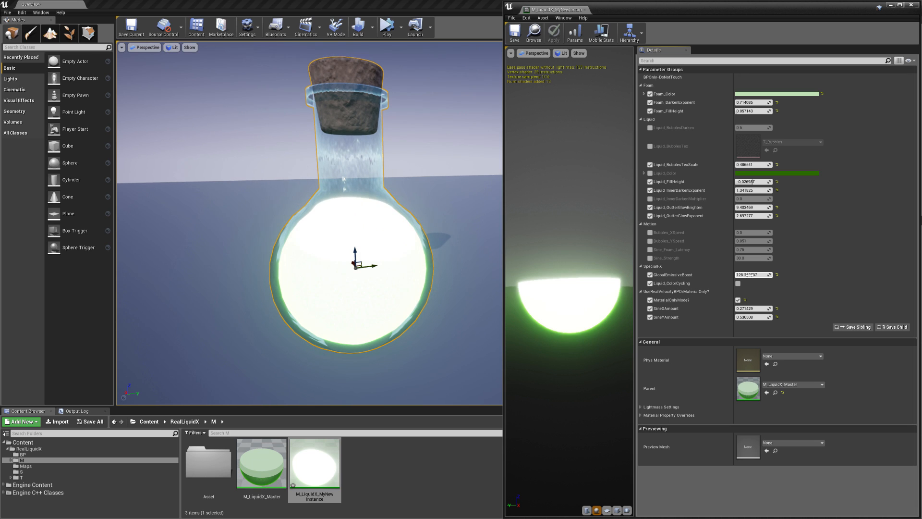
{"action": "mouse_move", "coordinate": [752, 275]}
{"action": "left_mouse_down"}
{"action": "mouse_move", "coordinate": [763, 275]}
{"action": "mouse_move", "coordinate": [739, 275]}
{"action": "mouse_move", "coordinate": [762, 275]}
{"action": "left_mouse_up"}
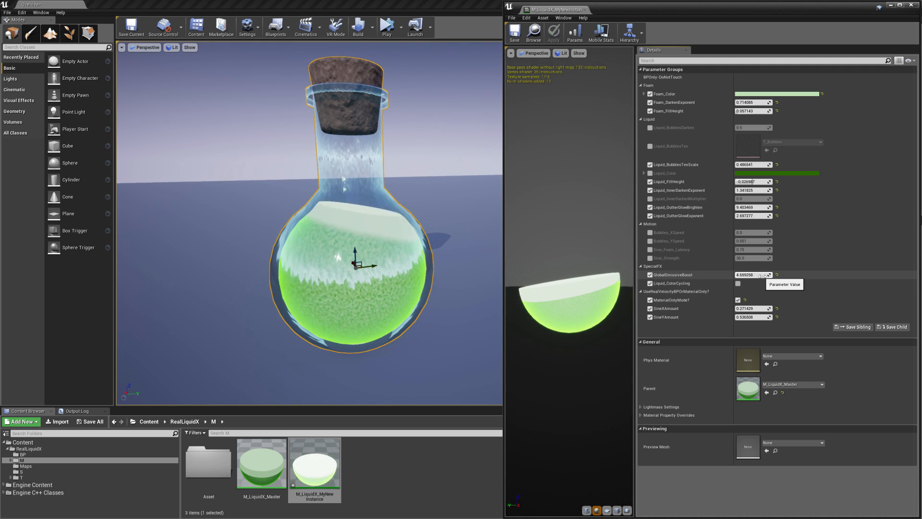
Preview Liquid_ColorCycling on the flask with GlobalEmissiveBoost lowered to about 1.61, and turn the color cycling off again.
{"action": "left_click", "coordinate": [738, 283]}
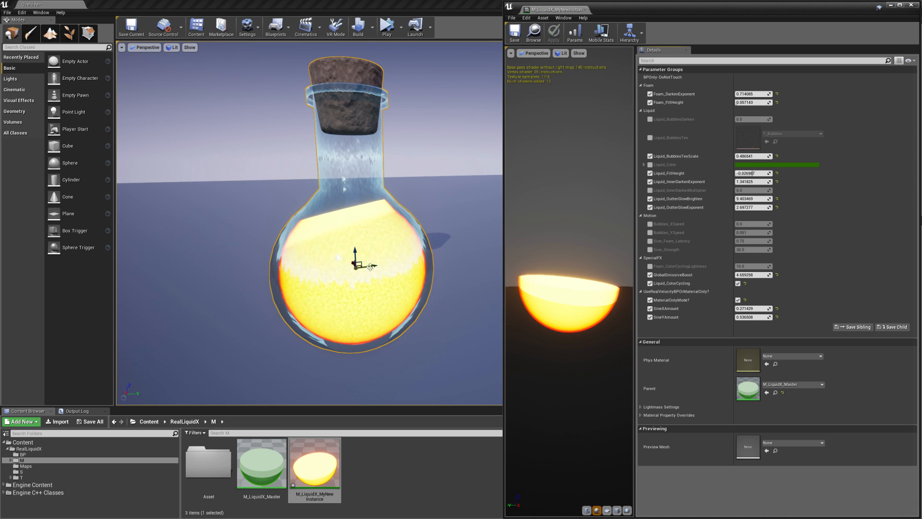
{"action": "mouse_move", "coordinate": [754, 275]}
{"action": "left_mouse_down"}
{"action": "mouse_move", "coordinate": [733, 275]}
{"action": "mouse_move", "coordinate": [750, 275]}
{"action": "left_mouse_up"}
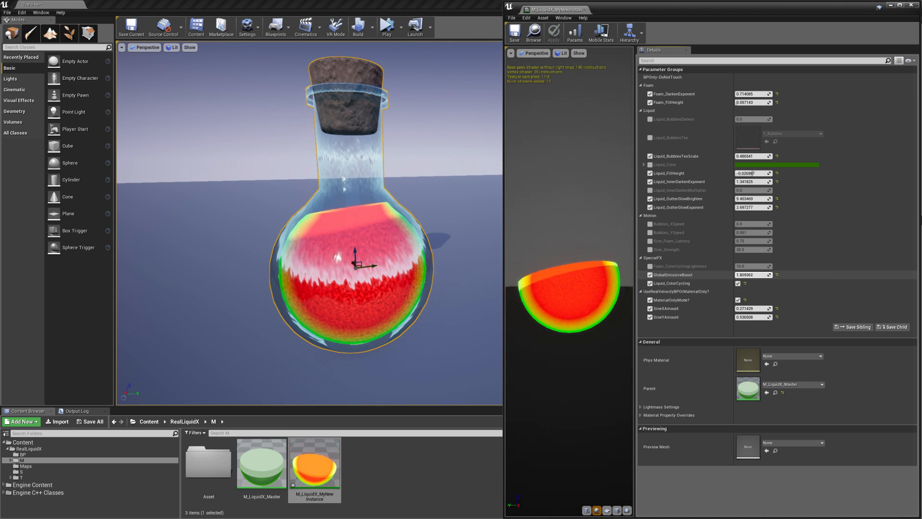
{"action": "key", "text": "s"}
{"action": "right_click_drag", "start_coordinate": [395, 257], "coordinate": [385, 278]}
{"action": "mouse_move", "coordinate": [430, 260]}
{"action": "right_mouse_down"}
{"action": "mouse_move", "coordinate": [476, 252]}
{"action": "mouse_move", "coordinate": [429, 259]}
{"action": "right_mouse_up"}
{"action": "key", "text": "w"}
{"action": "key", "text": "s"}
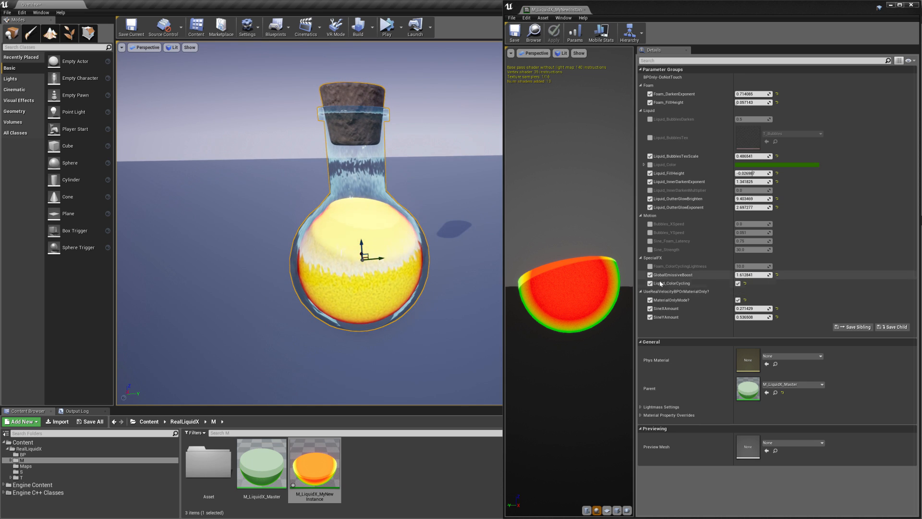
{"action": "left_click", "coordinate": [738, 284]}
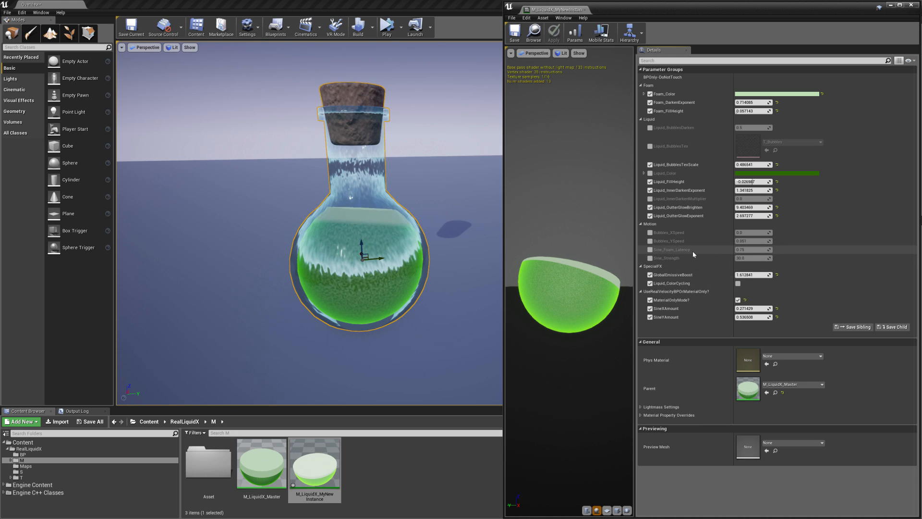
Set SineXAmount to 0 and examine the liquid's motion in the flask from several angles.
{"action": "right_click_drag", "start_coordinate": [310, 222], "coordinate": [263, 228]}
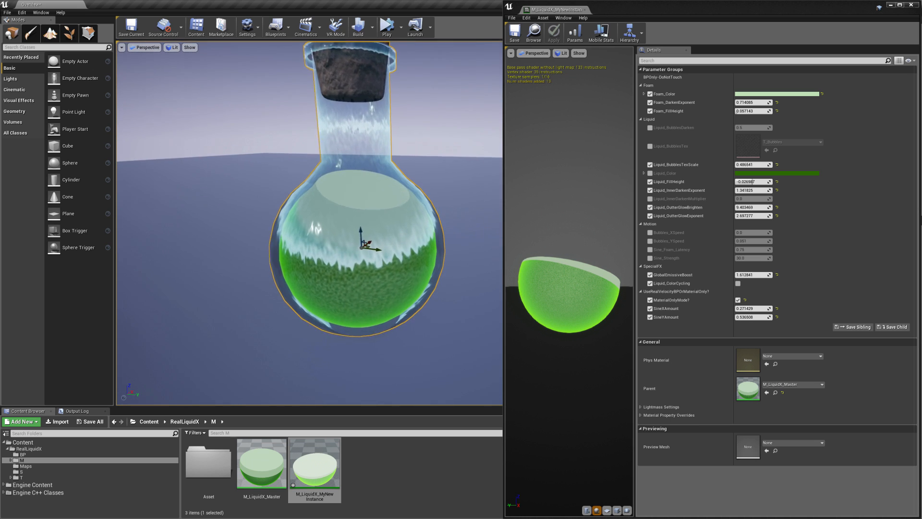
{"action": "left_click", "coordinate": [751, 309]}
{"action": "type", "text": "0"}
{"action": "key", "text": "Return"}
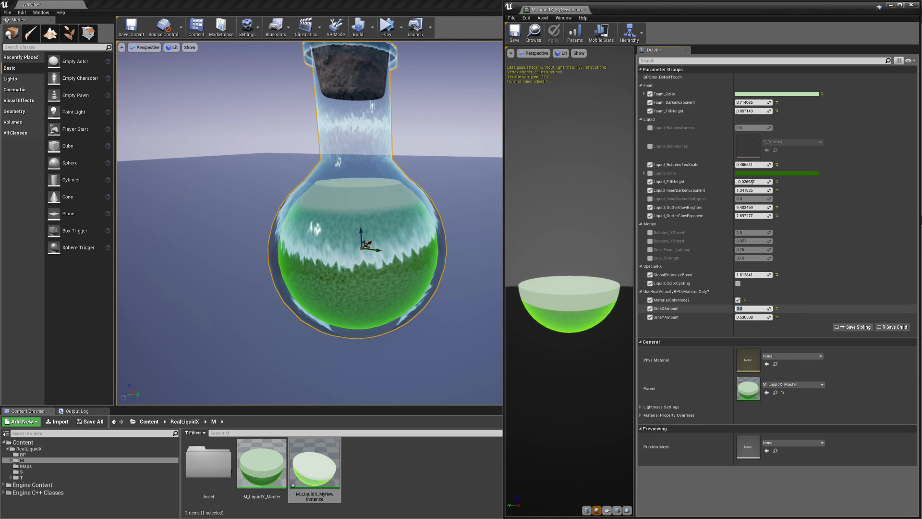
{"action": "right_click_drag", "start_coordinate": [309, 222], "coordinate": [120, 178]}
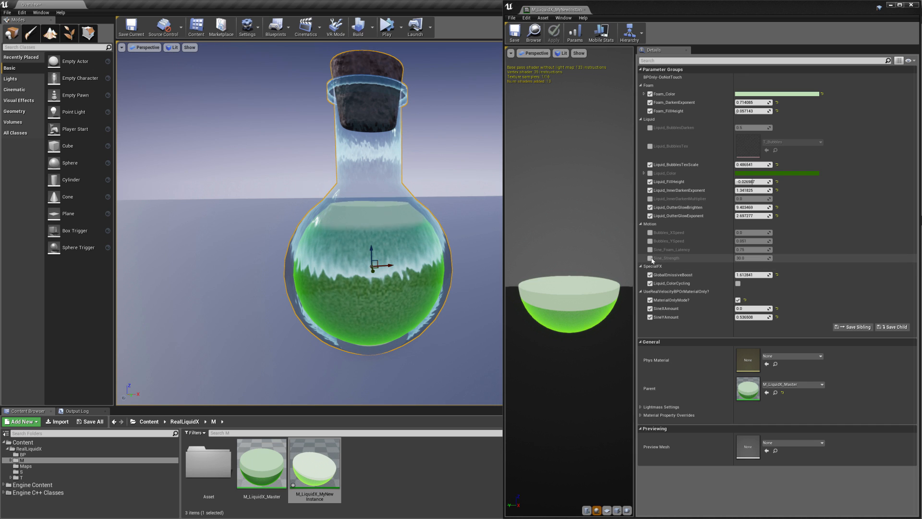
{"action": "right_click_drag", "start_coordinate": [370, 224], "coordinate": [403, 242]}
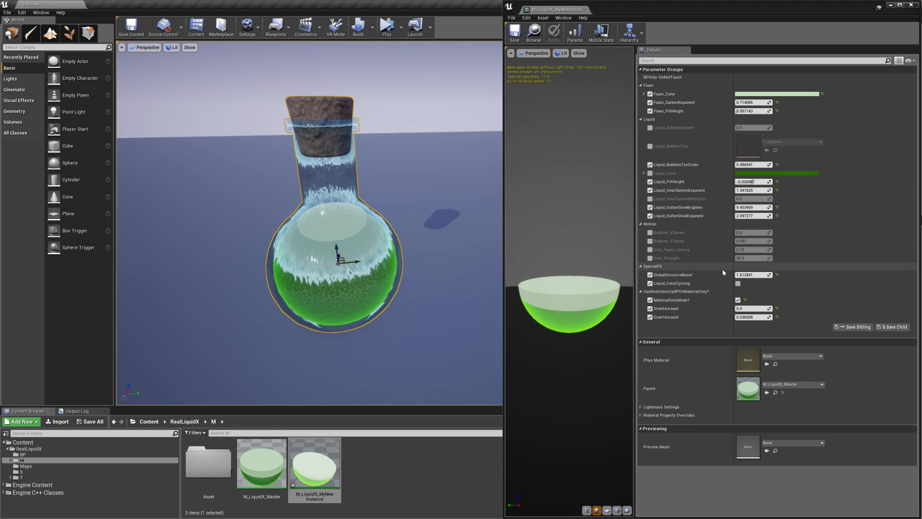
Set SineXAmount to about 0.737 and check the liquid's motion in the flask.
{"action": "right_click_drag", "start_coordinate": [384, 240], "coordinate": [423, 226]}
{"action": "left_click_drag", "start_coordinate": [743, 309], "coordinate": [759, 308]}
{"action": "right_click_drag", "start_coordinate": [335, 395], "coordinate": [372, 372]}
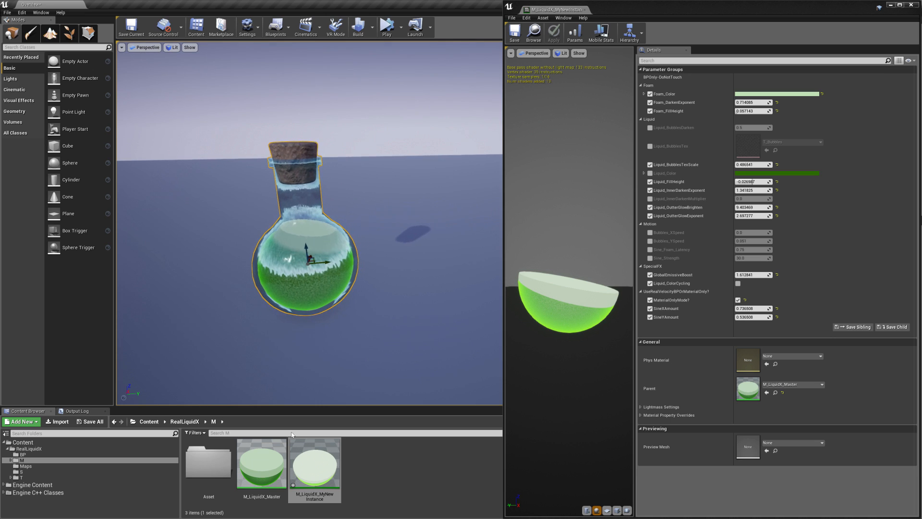
Place the S_BioGren static mesh from the T folder in the level beside the flask.
{"action": "left_click", "coordinate": [22, 478]}
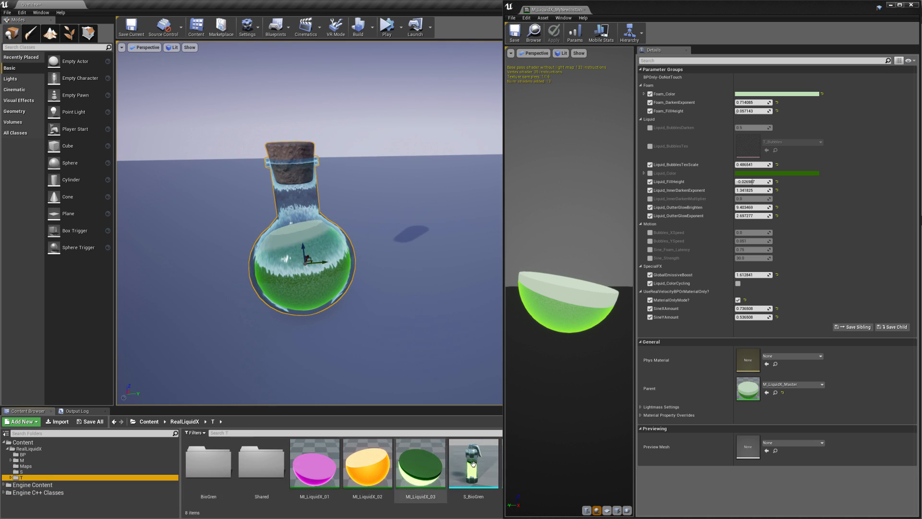
{"action": "left_click_drag", "start_coordinate": [454, 465], "coordinate": [419, 208]}
{"action": "mouse_move", "coordinate": [420, 207]}
{"action": "right_mouse_down"}
{"action": "mouse_move", "coordinate": [473, 204]}
{"action": "mouse_move", "coordinate": [463, 197]}
{"action": "mouse_move", "coordinate": [428, 217]}
{"action": "right_mouse_up"}
{"action": "key", "text": "w"}
{"action": "key", "text": "s"}
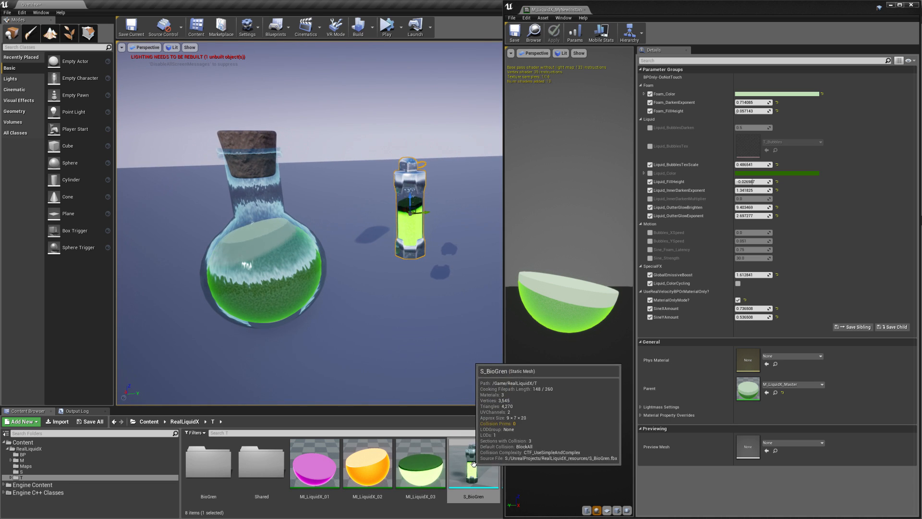
Place the S_Tube static mesh in the level between the flask and the S_BioGren canister.
{"action": "scroll", "coordinate": [415, 456], "scroll_direction": "down", "scroll_amount": 2, "text": "ctrl"}
{"action": "left_click_drag", "start_coordinate": [411, 453], "coordinate": [369, 298]}
{"action": "right_click_drag", "start_coordinate": [414, 337], "coordinate": [377, 345]}
{"action": "key", "text": "s"}
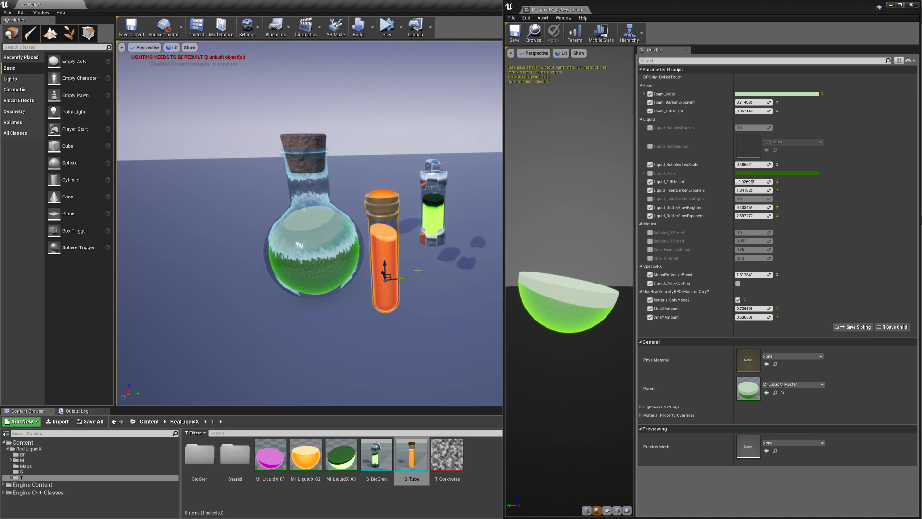
Delete the S_Tube and S_BioGren meshes from the level.
{"action": "key", "text": "Delete"}
{"action": "left_click", "coordinate": [433, 216]}
{"action": "key", "text": "Delete"}
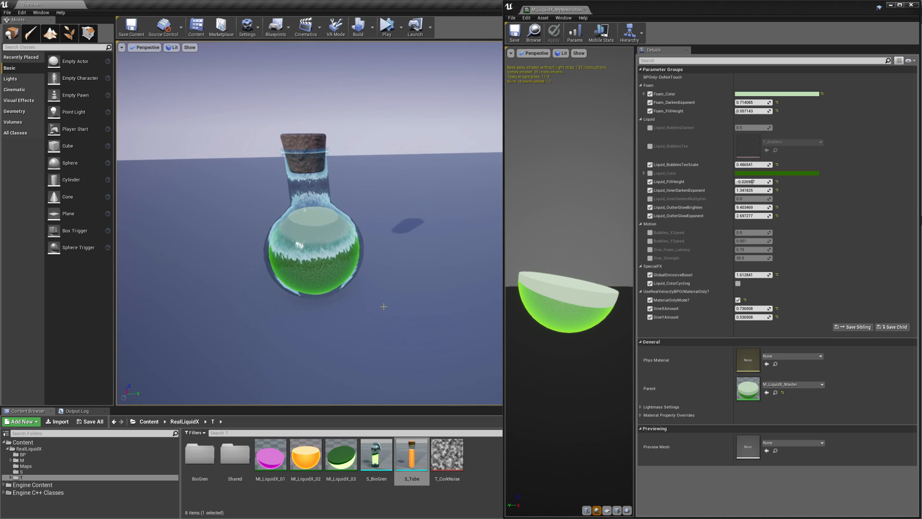
Select the flask in the level and disable MaterialOnlyMode for the liquid material instance.
{"action": "right_click_drag", "start_coordinate": [384, 306], "coordinate": [342, 263]}
{"action": "key", "text": "w"}
{"action": "key", "text": "s"}
{"action": "left_click", "coordinate": [343, 263]}
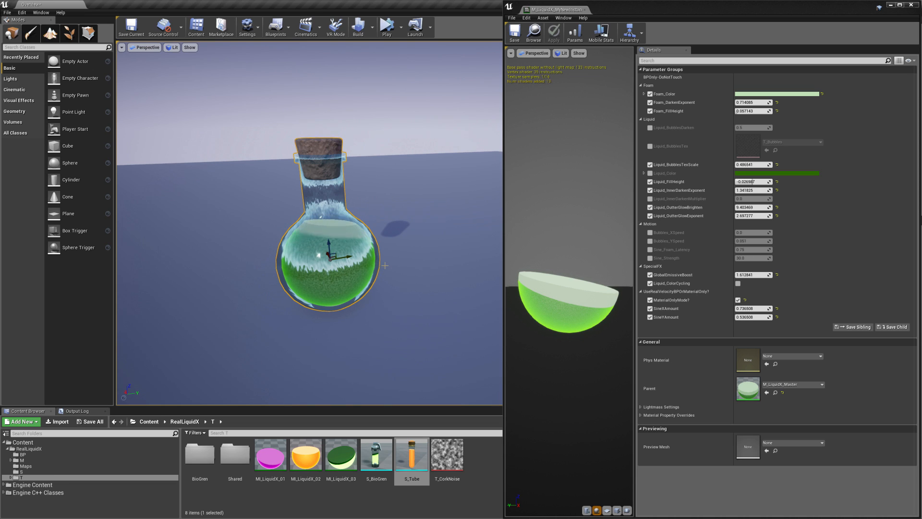
{"action": "left_click", "coordinate": [738, 300]}
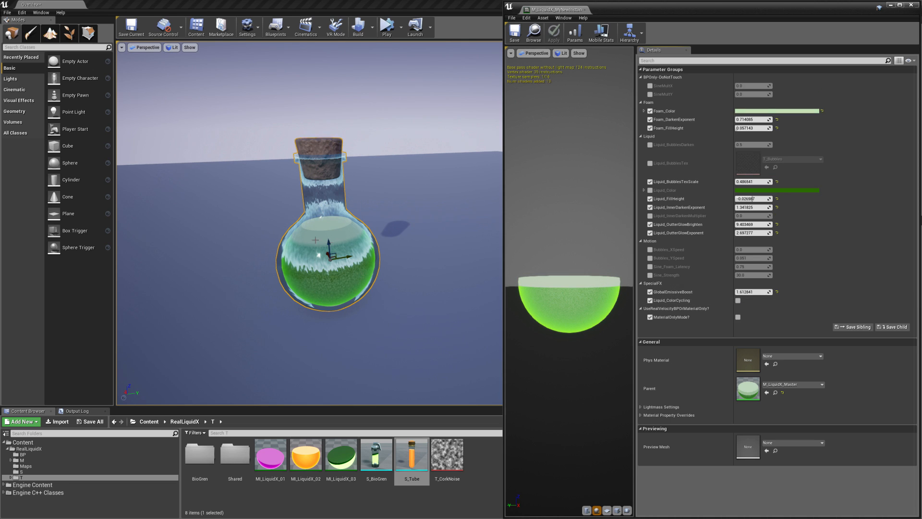
Minimize the material instance window and examine the Liquid XTweaks settings of the BP_LiquidXMotion actor.
{"action": "left_click", "coordinate": [890, 6]}
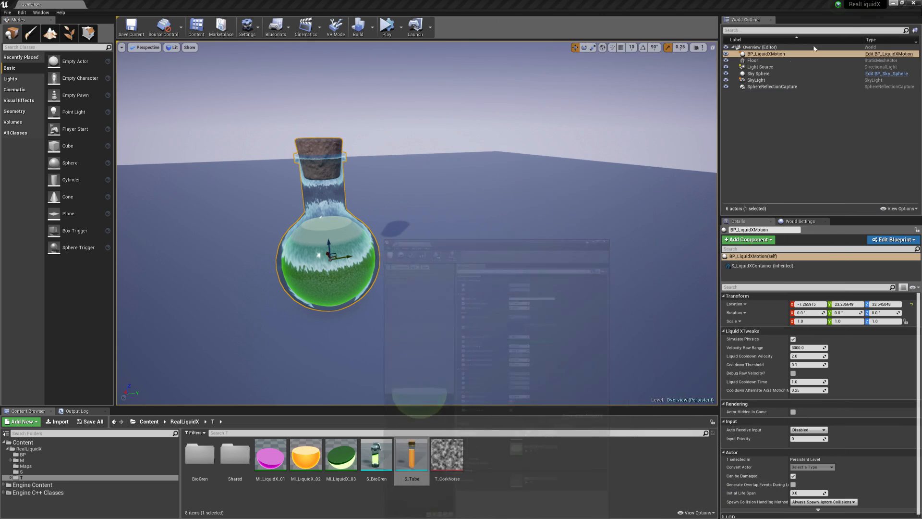
{"action": "right_click_drag", "start_coordinate": [420, 313], "coordinate": [567, 393]}
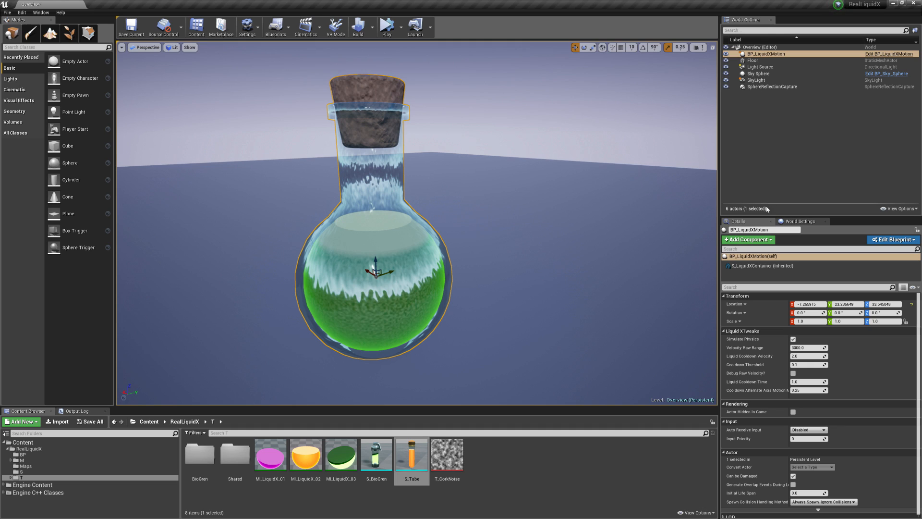
{"action": "mouse_move", "coordinate": [762, 341]}
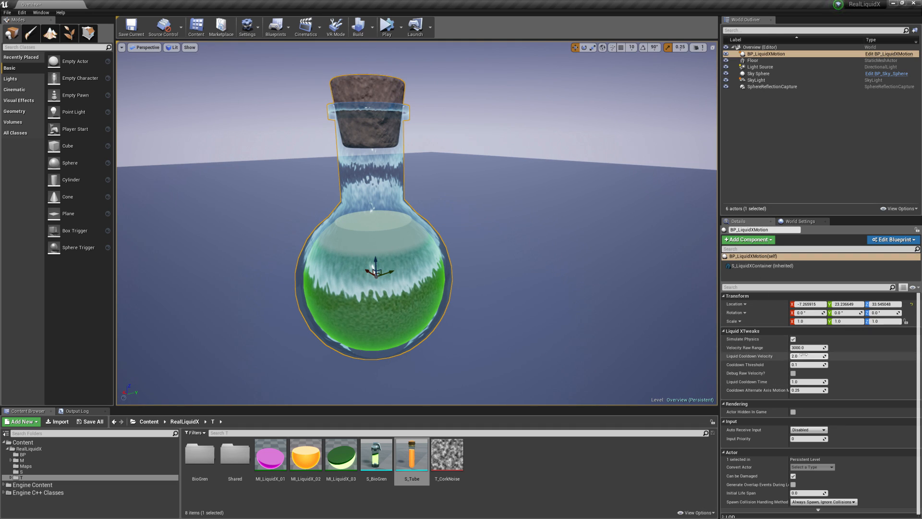
{"action": "mouse_move", "coordinate": [728, 351]}
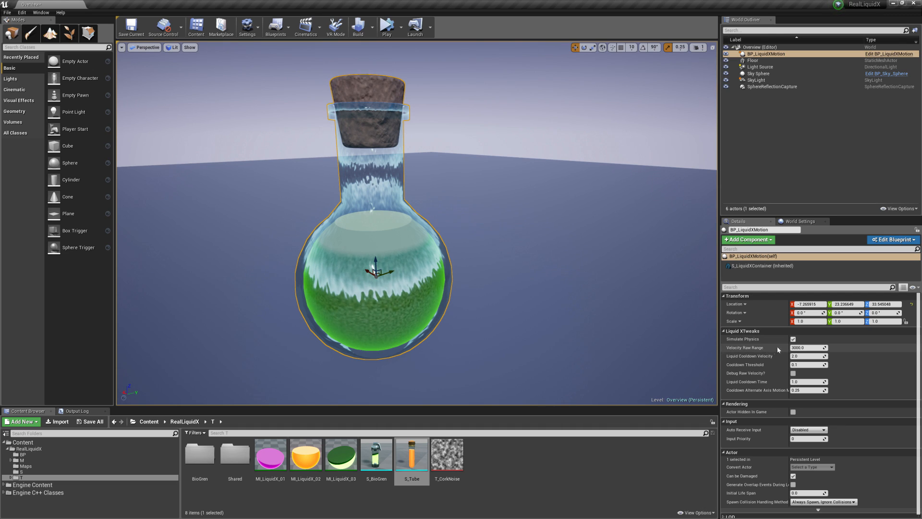
Switch the Debug Raw Velocity option of BP_LiquidXMotion back off in the Liquid XTweaks settings.
{"action": "mouse_move", "coordinate": [764, 374]}
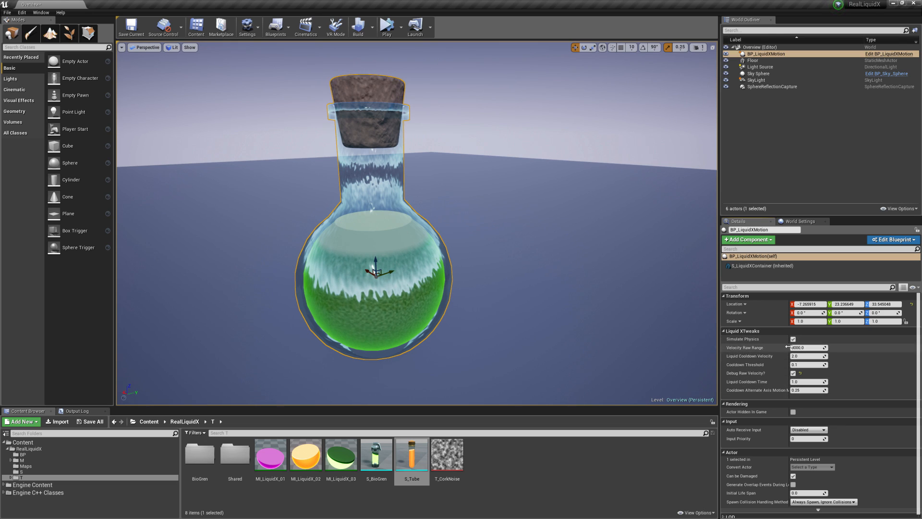
{"action": "left_click", "coordinate": [792, 373]}
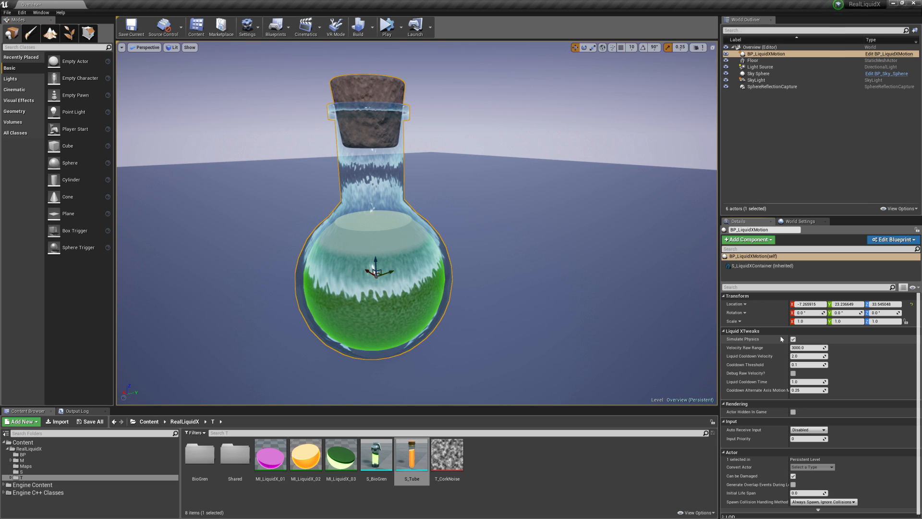
Simulate the level and examine the liquid in the flask from several angles as it lies on the floor.
{"action": "key", "text": "s"}
{"action": "right_click_drag", "start_coordinate": [528, 192], "coordinate": [521, 209]}
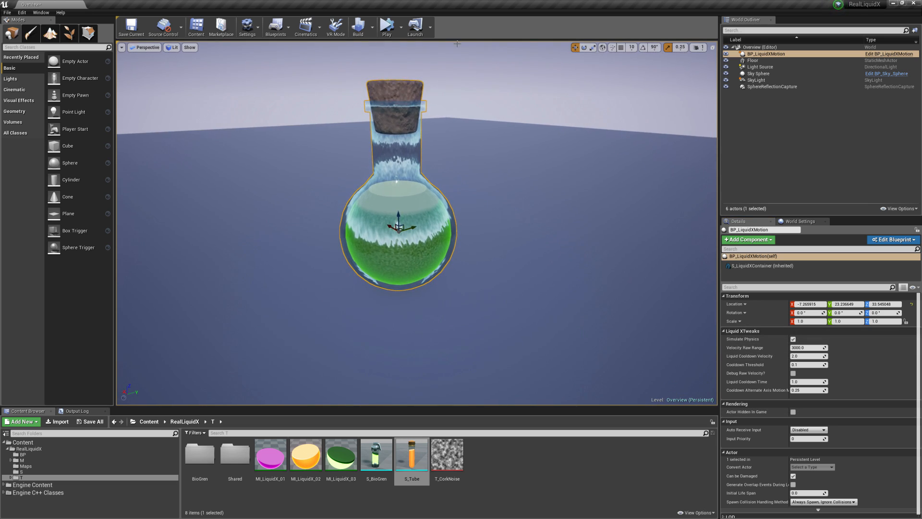
{"action": "left_click", "coordinate": [386, 27]}
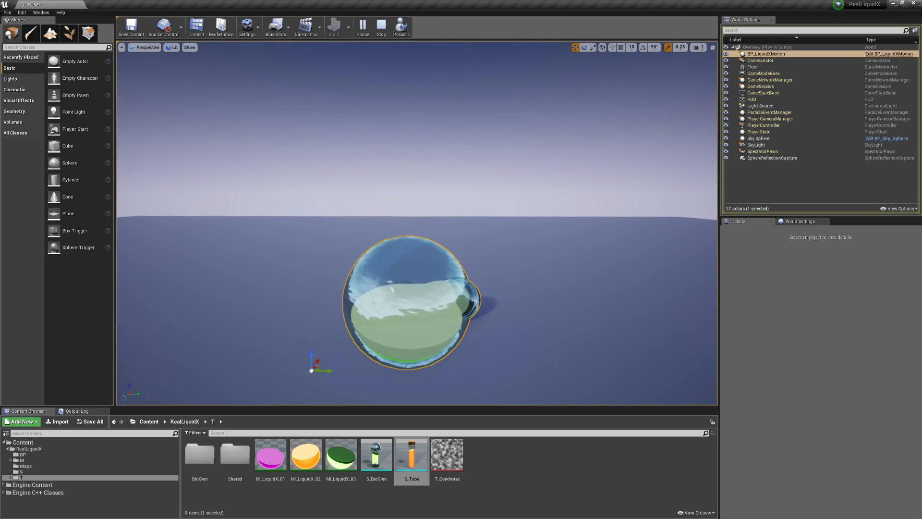
{"action": "key", "text": "w"}
{"action": "right_click_drag", "start_coordinate": [417, 223], "coordinate": [428, 269]}
{"action": "left_click", "coordinate": [336, 312]}
{"action": "key", "text": "s"}
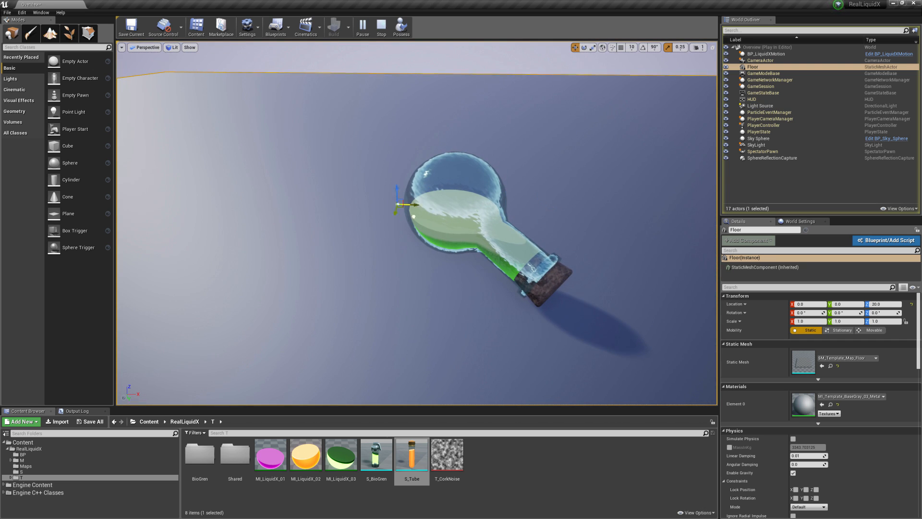
{"action": "left_click_drag", "start_coordinate": [349, 216], "coordinate": [400, 218]}
{"action": "key", "text": "s"}
{"action": "mouse_move", "coordinate": [470, 200]}
{"action": "right_mouse_down"}
{"action": "mouse_move", "coordinate": [469, 224]}
{"action": "mouse_move", "coordinate": [470, 200]}
{"action": "right_mouse_up"}
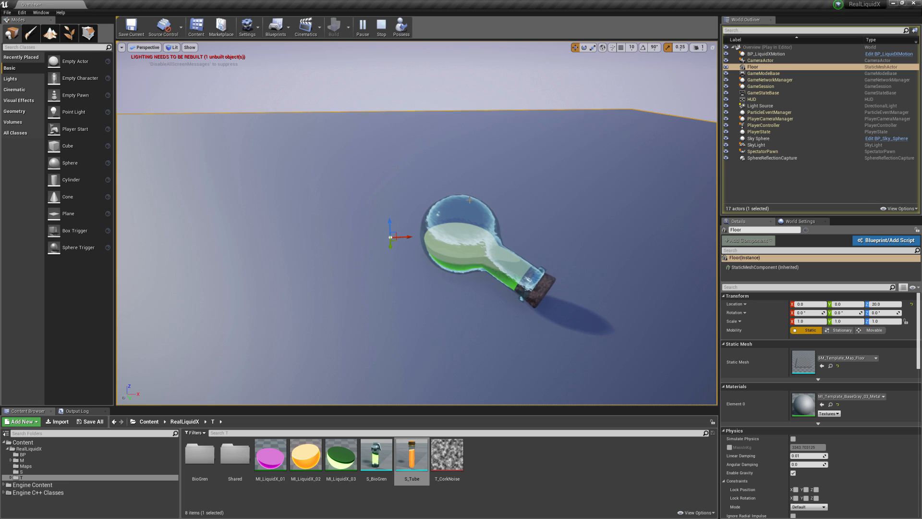
Select the flask in the running simulation and slide it along the X axis to observe the liquid's motion.
{"action": "left_click", "coordinate": [455, 232]}
{"action": "right_click_drag", "start_coordinate": [514, 261], "coordinate": [528, 261]}
{"action": "key", "text": "a"}
{"action": "key", "text": "w"}
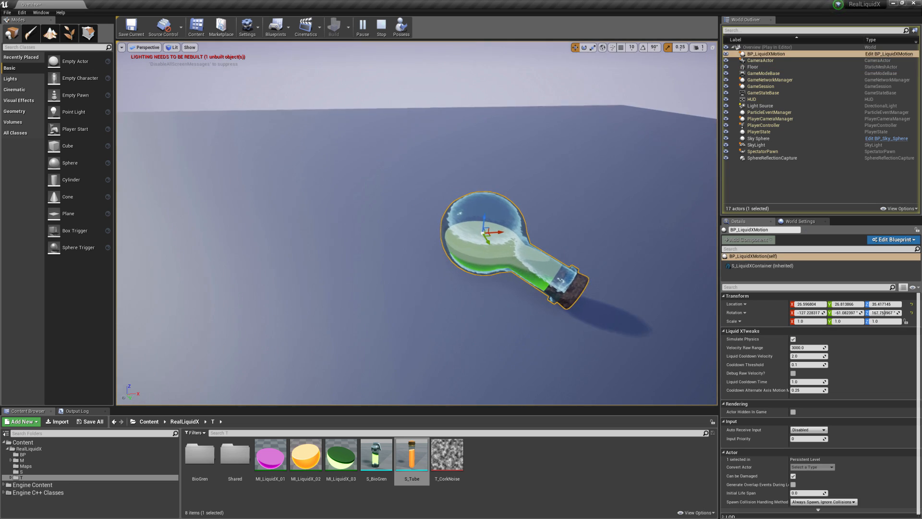
{"action": "left_click_drag", "start_coordinate": [500, 233], "coordinate": [403, 240]}
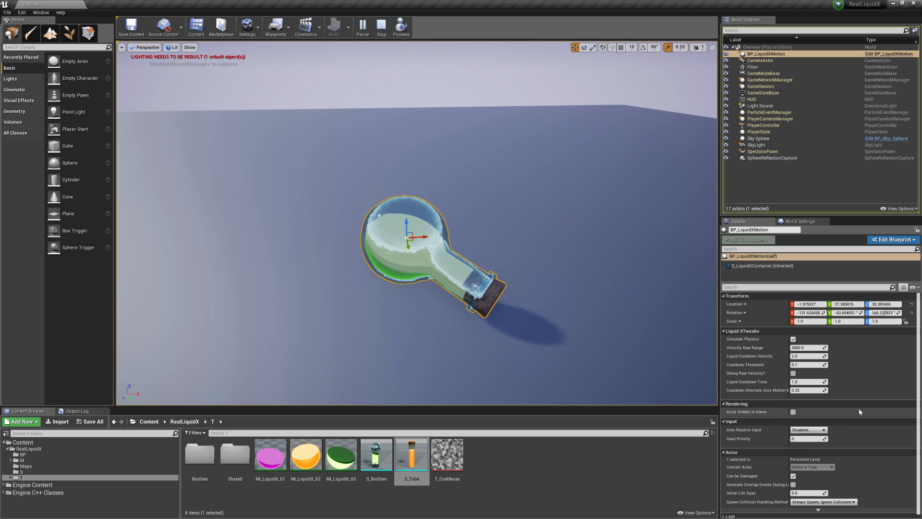
Slide the simulated flask along the Y axis and view how the liquid reacts from the side.
{"action": "right_click_drag", "start_coordinate": [432, 241], "coordinate": [504, 247]}
{"action": "key", "text": "a"}
{"action": "key", "text": "a"}
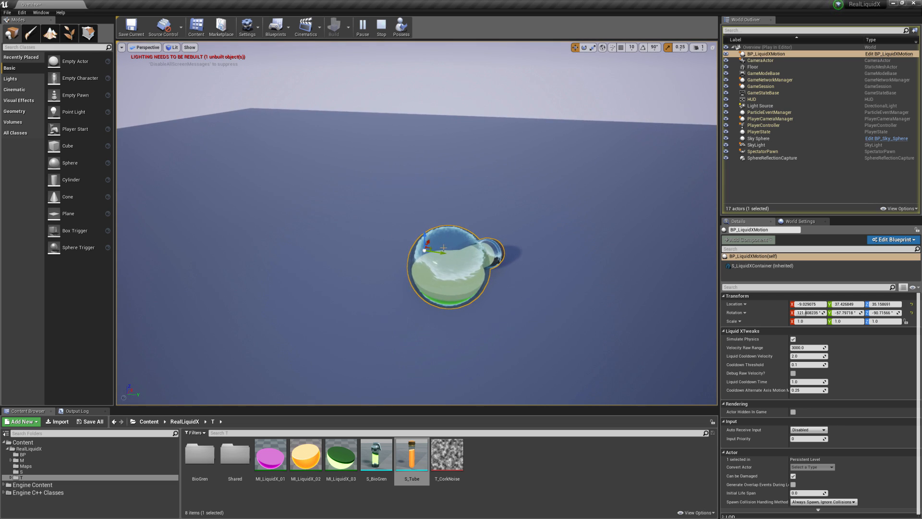
{"action": "left_click_drag", "start_coordinate": [441, 252], "coordinate": [535, 289]}
{"action": "right_click_drag", "start_coordinate": [535, 290], "coordinate": [457, 254]}
{"action": "key", "text": "d"}
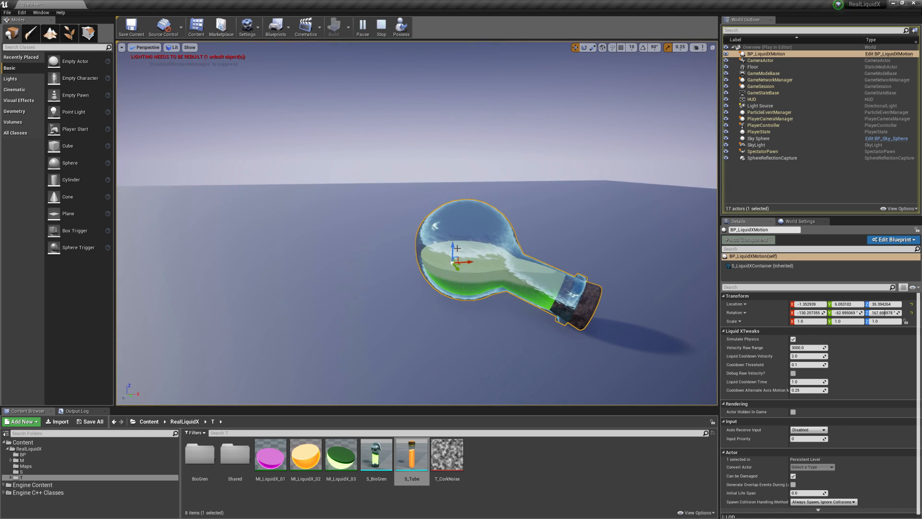
Test lifting and rotating the simulated flask, and end the simulation.
{"action": "left_click_drag", "start_coordinate": [451, 248], "coordinate": [468, 72]}
{"action": "right_click_drag", "start_coordinate": [488, 325], "coordinate": [509, 287]}
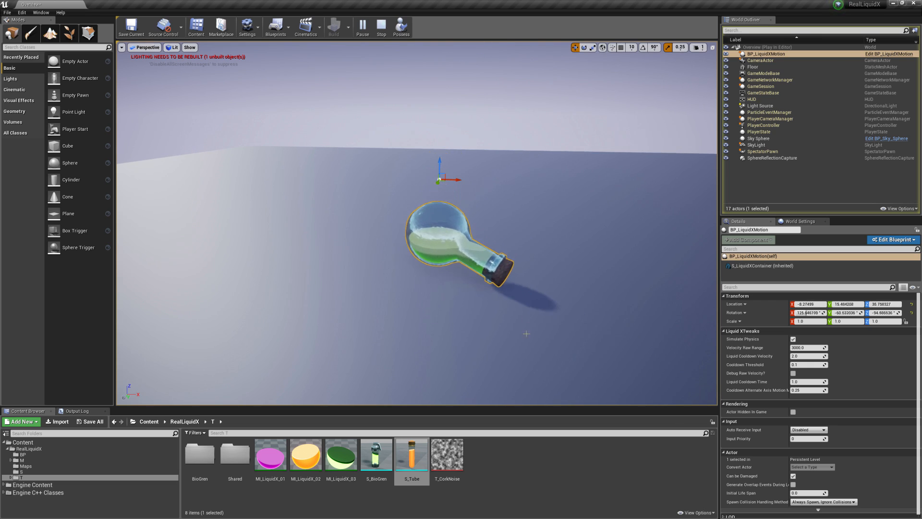
{"action": "left_click_drag", "start_coordinate": [440, 178], "coordinate": [493, 82]}
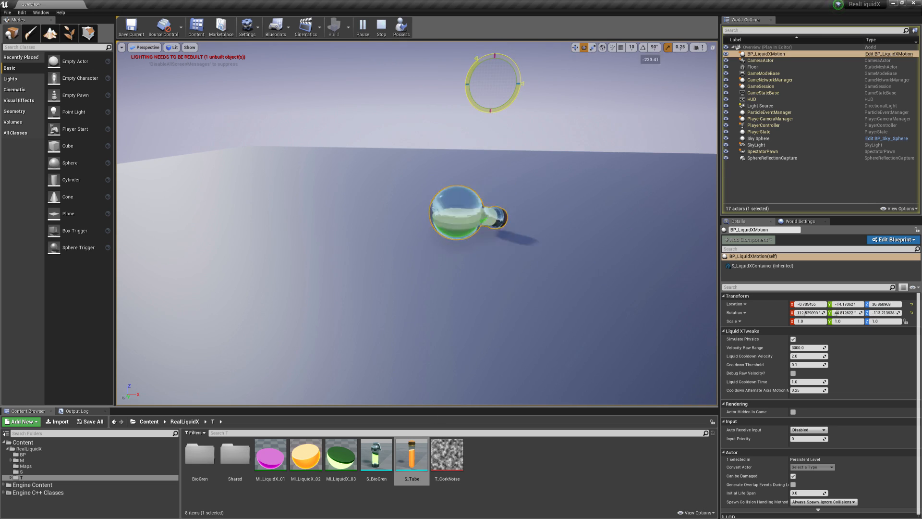
{"action": "key", "text": "Escape"}
Raise the flask to a Z location of about 68.4 and swing it around the Y axis, ending at about -2.3°.
{"action": "left_click_drag", "start_coordinate": [638, 199], "coordinate": [658, 303]}
{"action": "right_click_drag", "start_coordinate": [658, 303], "coordinate": [671, 275]}
{"action": "left_click_drag", "start_coordinate": [671, 275], "coordinate": [672, 250]}
{"action": "right_click_drag", "start_coordinate": [671, 250], "coordinate": [672, 346]}
{"action": "right_click_drag", "start_coordinate": [365, 183], "coordinate": [455, 145]}
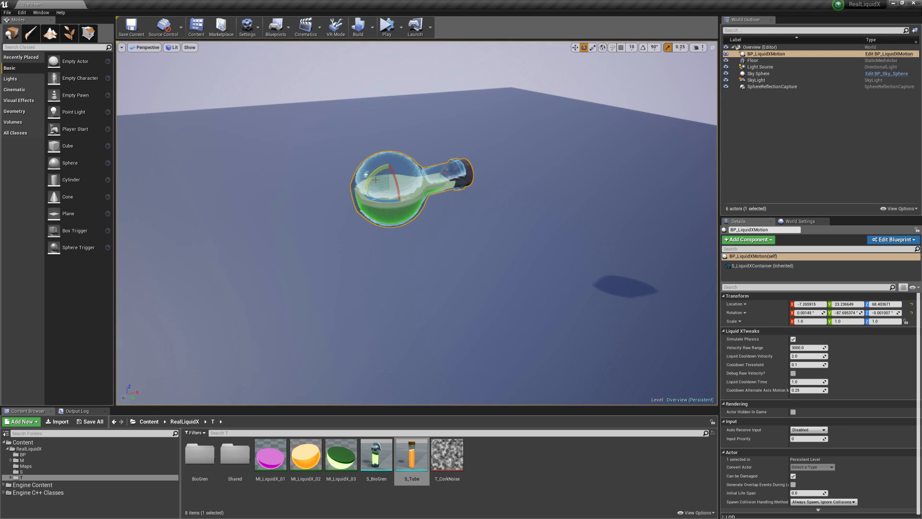
{"action": "left_click_drag", "start_coordinate": [378, 175], "coordinate": [528, 213]}
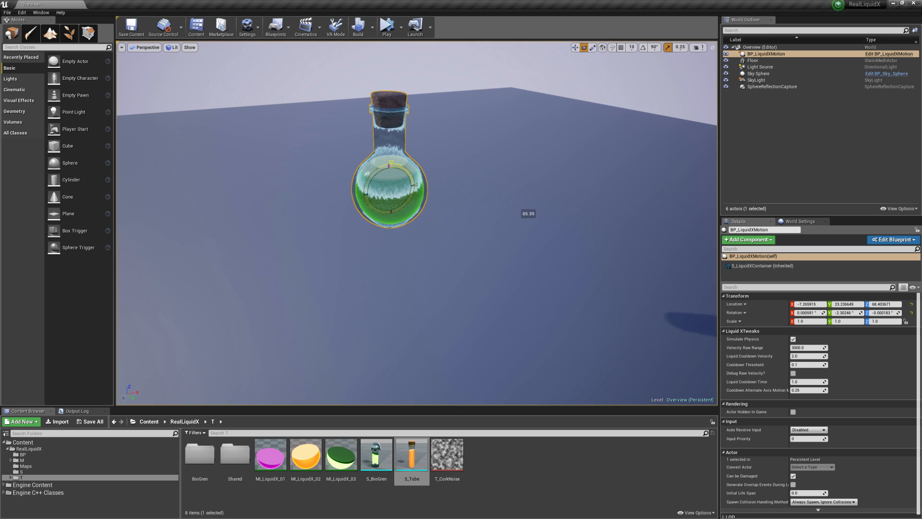
{"action": "right_click_drag", "start_coordinate": [462, 170], "coordinate": [485, 166]}
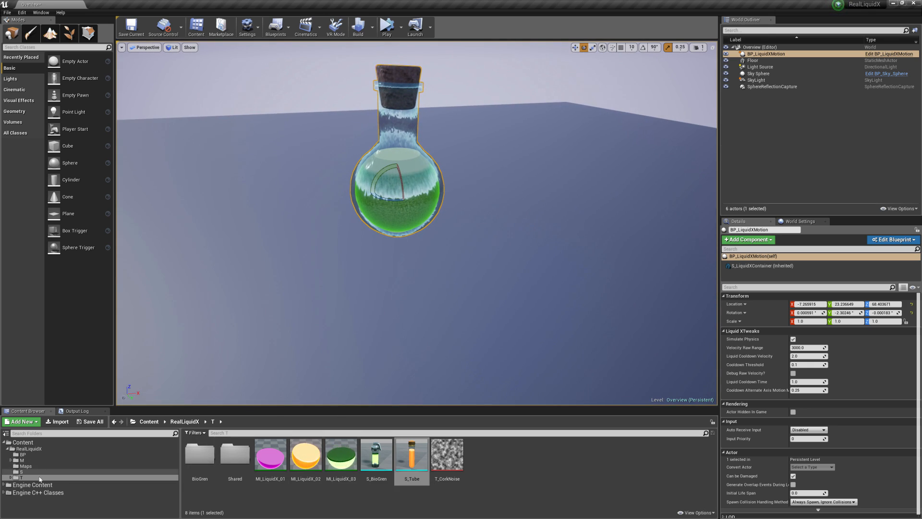
Place the S_BioGren static mesh in the level beside the flask.
{"action": "mouse_move", "coordinate": [382, 459]}
{"action": "left_click_drag", "start_coordinate": [381, 459], "coordinate": [506, 128]}
{"action": "right_click_drag", "start_coordinate": [506, 127], "coordinate": [475, 96]}
{"action": "key", "text": "w"}
{"action": "key", "text": "d"}
{"action": "key", "text": "s"}
{"action": "key", "text": "w"}
{"action": "key", "text": "s"}
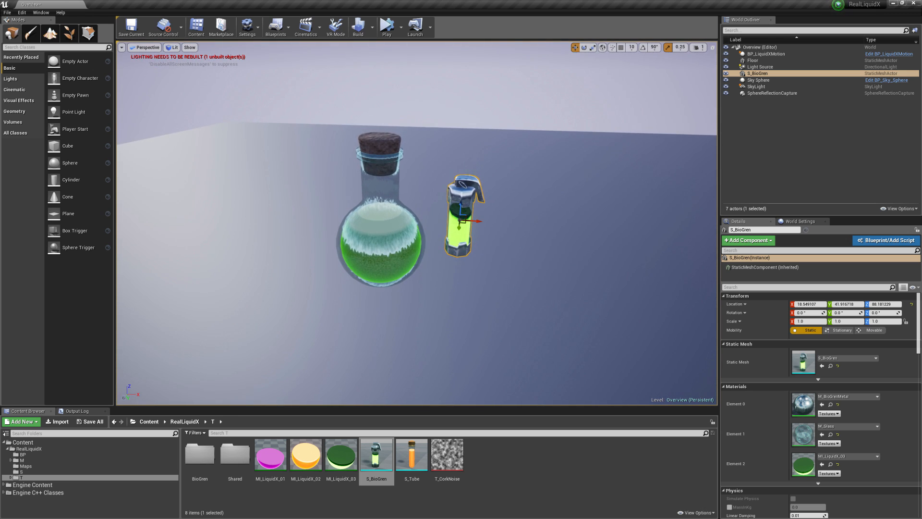
Move the S_BioGren mesh along the X axis away from the flask to about X 25.3.
{"action": "key", "text": "w"}
{"action": "right_click_drag", "start_coordinate": [551, 205], "coordinate": [557, 204]}
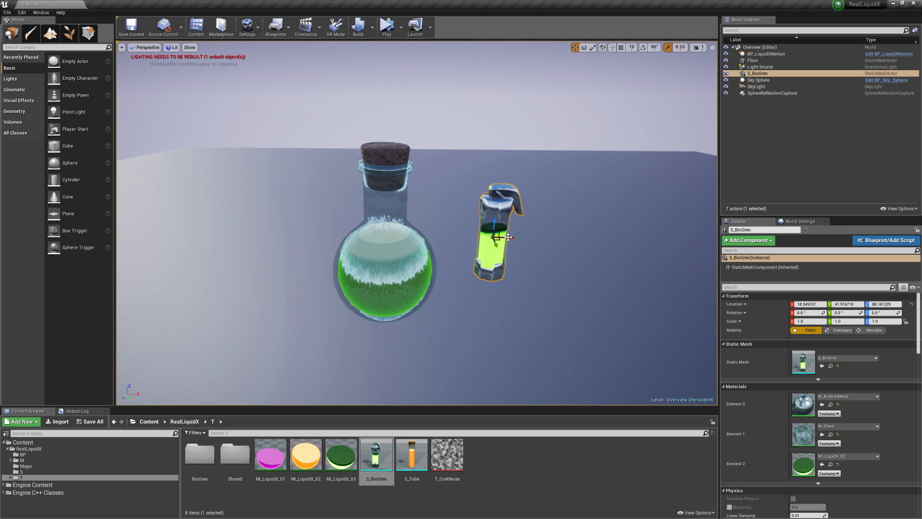
{"action": "left_click_drag", "start_coordinate": [508, 237], "coordinate": [542, 237]}
{"action": "right_click_drag", "start_coordinate": [542, 237], "coordinate": [573, 296]}
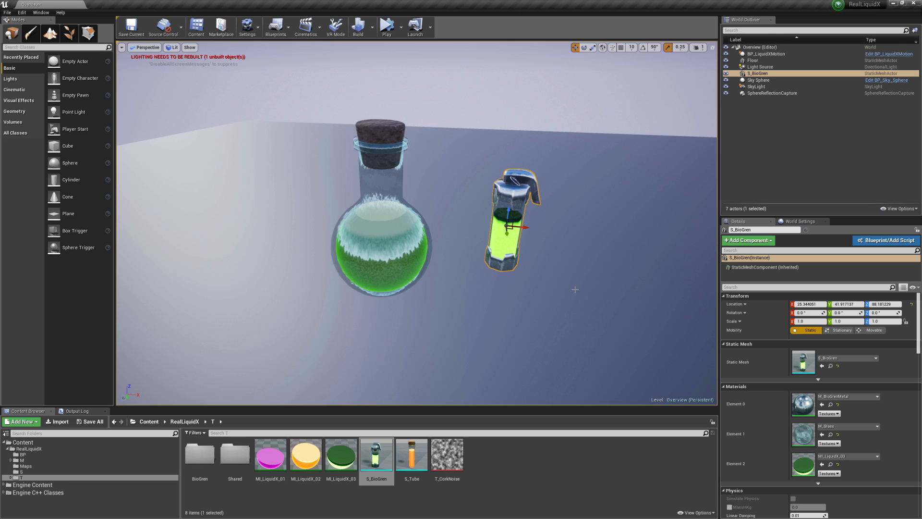